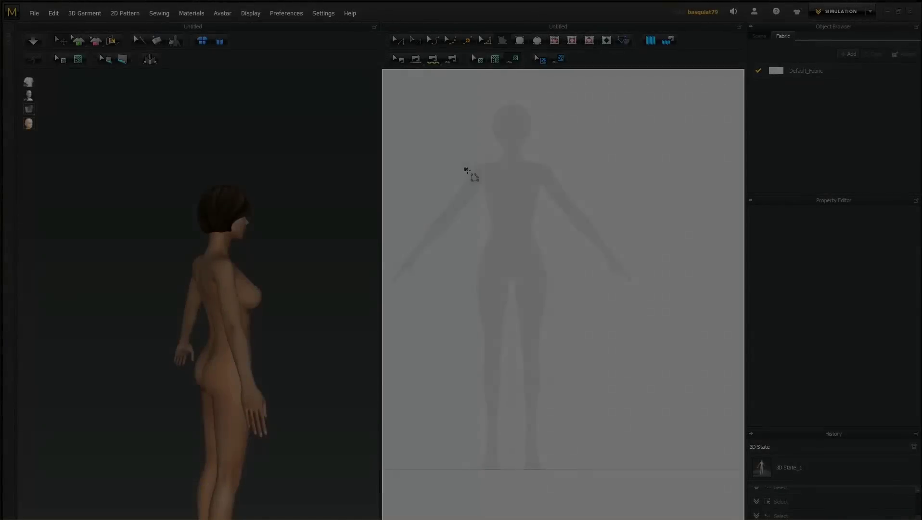
Draw a half bodice outline with the Polygon tool and unfold it into a symmetric front piece
left_click(467, 165)
left_click(482, 196)
left_click(488, 236)
left_click(474, 278)
left_click(508, 274)
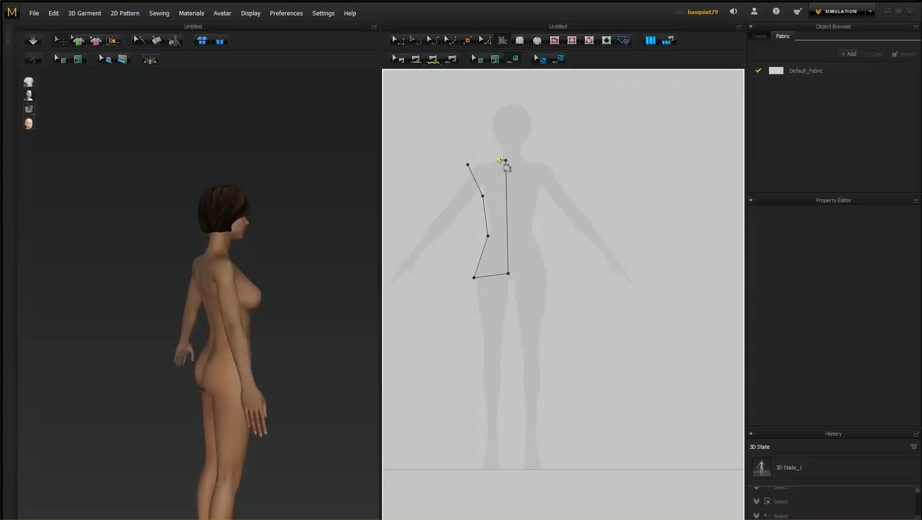
left_click(506, 160)
left_click(489, 160)
left_click(467, 164)
right_click(508, 190)
key("Escape")
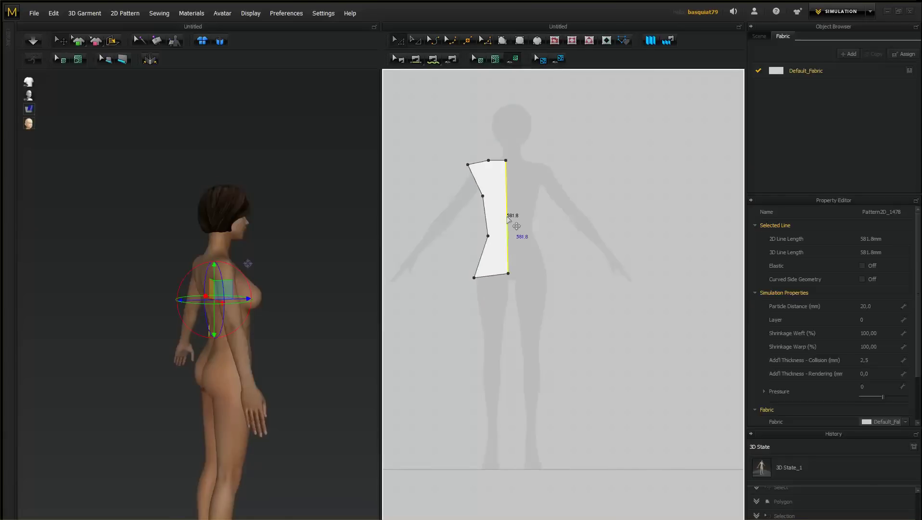
key("shift+u")
Inspect the avatar from the side, briefly showing and hiding its joints
left_click(221, 318)
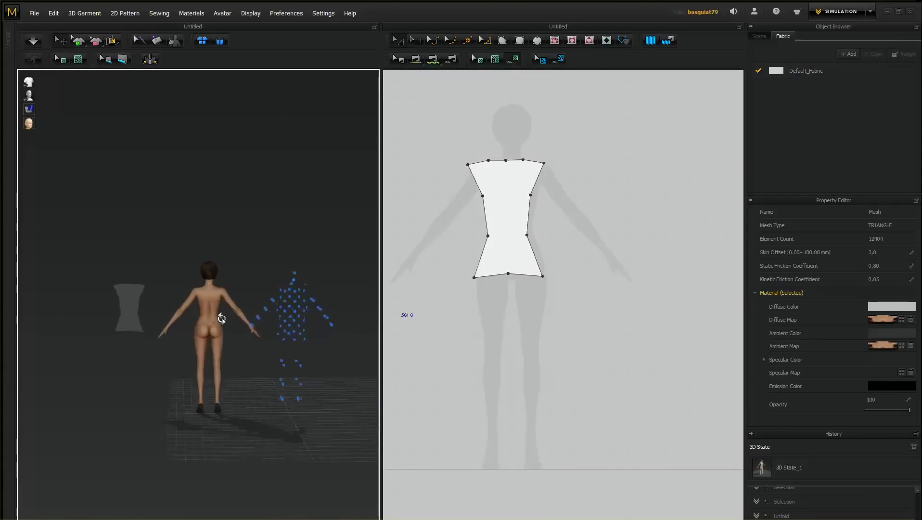
left_click(83, 95)
right_click_drag(203, 308, 262, 325)
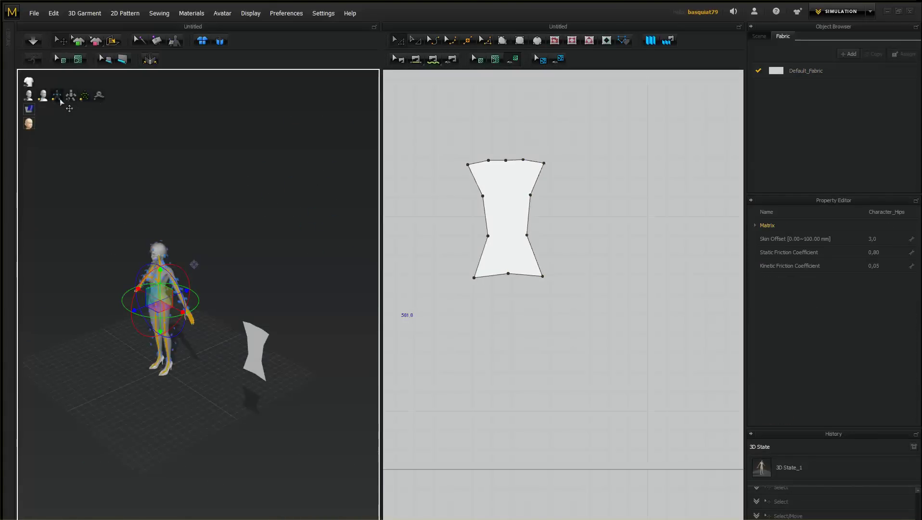
left_click(57, 96)
right_click_drag(159, 216, 230, 308)
key("6")
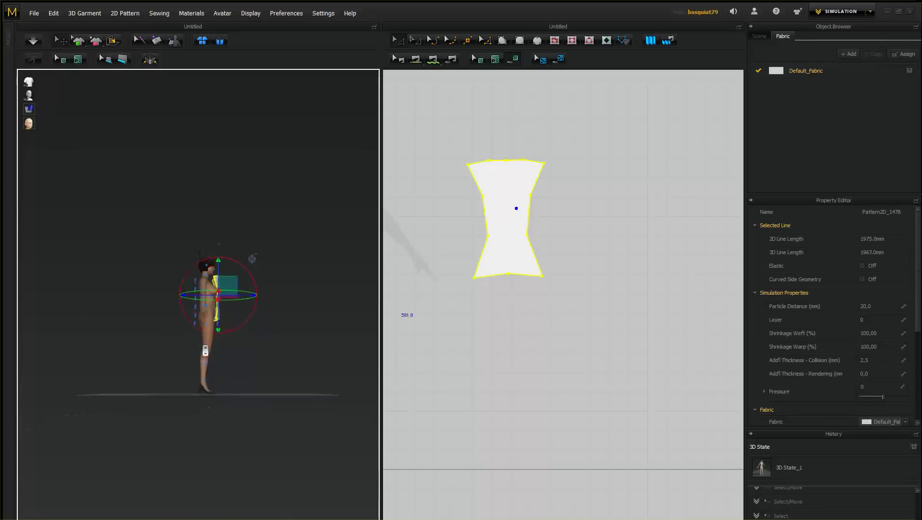
scroll(207, 288, "up", 5)
scroll(412, 246, "down", 3)
Copy the bodice as a back piece, move it behind the avatar, and end the drape
right_click(417, 246)
left_click(435, 310)
left_click(489, 251)
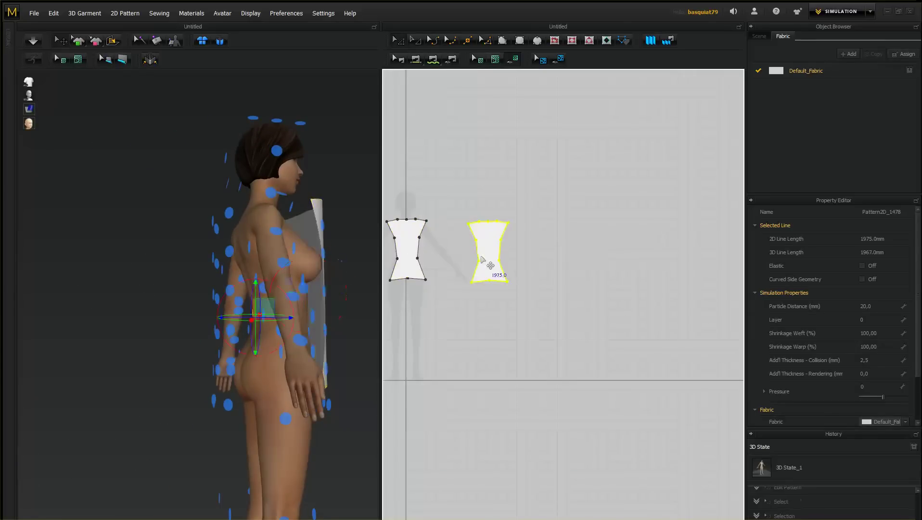
left_click_drag(264, 304, 215, 257)
right_click_drag(212, 339, 299, 422)
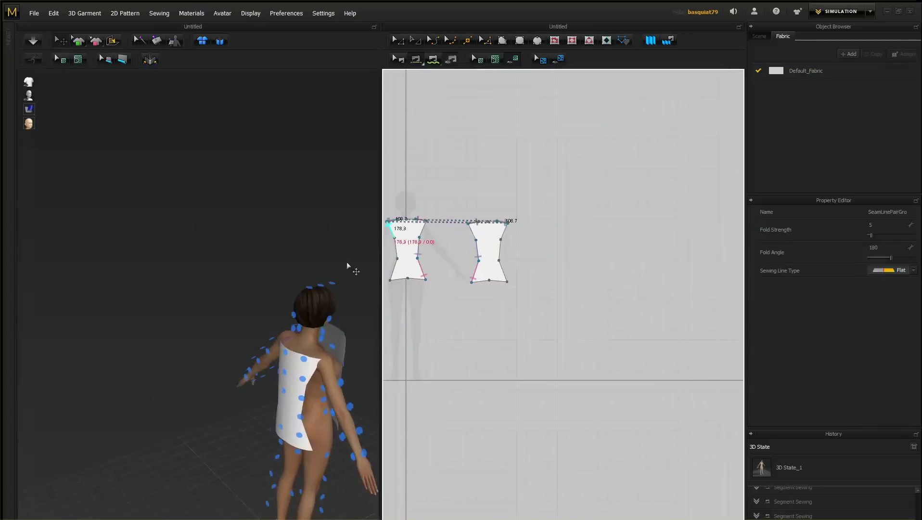
left_click(398, 41)
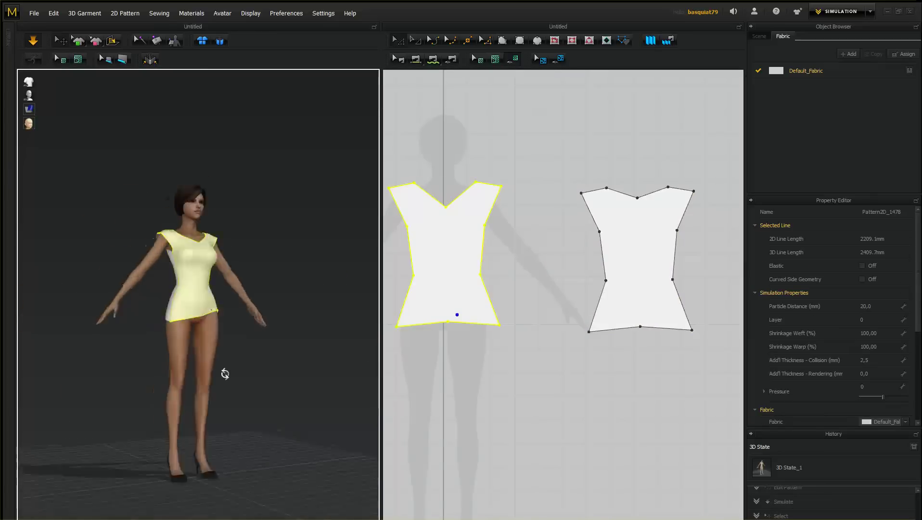
Drag the front and back hem corners up and down to slant the hem asymmetrically
left_click(499, 320)
left_click_drag(499, 319, 499, 292)
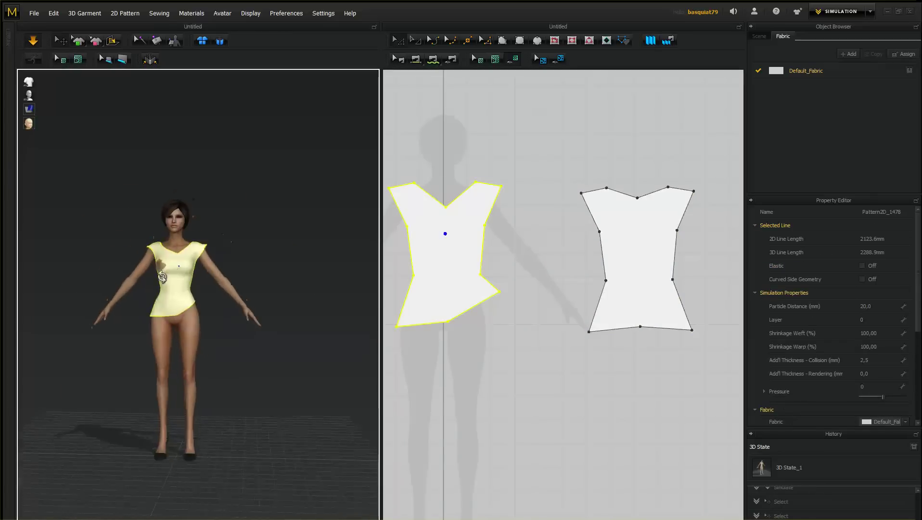
left_click_drag(589, 332, 589, 316)
left_click(602, 292)
right_click_drag(298, 308, 247, 344)
left_click_drag(692, 330, 691, 363)
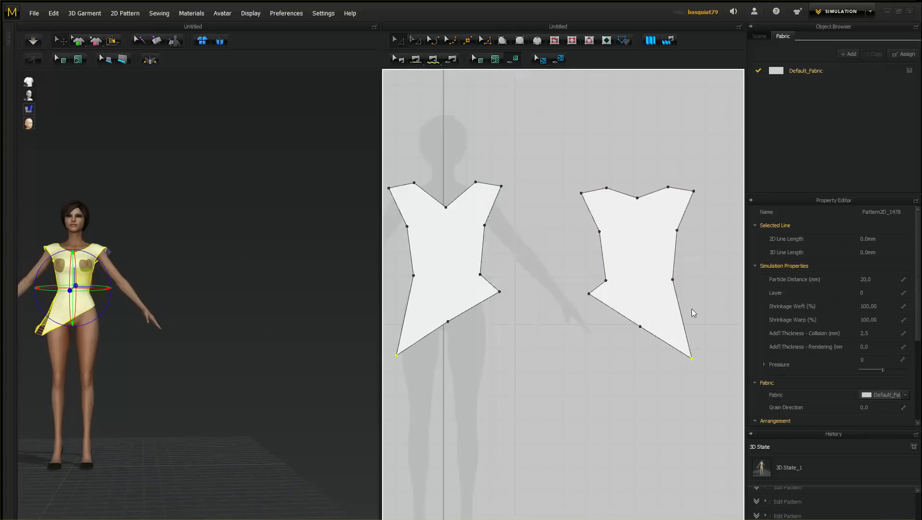
left_click(497, 292)
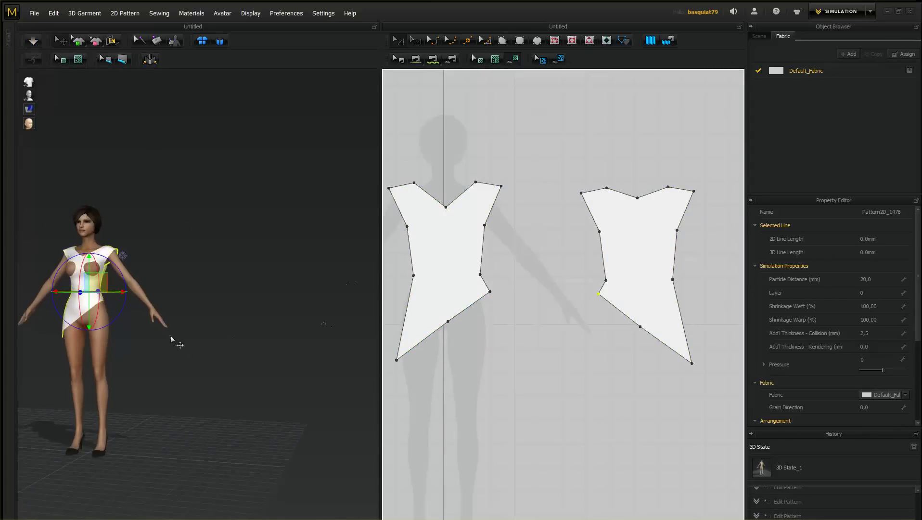
Draw a parallelogram skirt panel below the front bodice piece
left_click(455, 233)
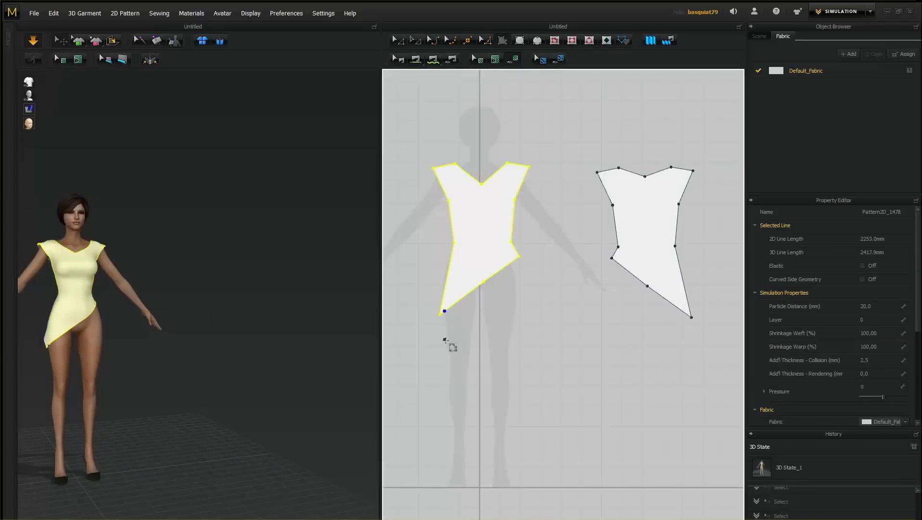
left_click(516, 422)
left_click(437, 477)
left_click(444, 338)
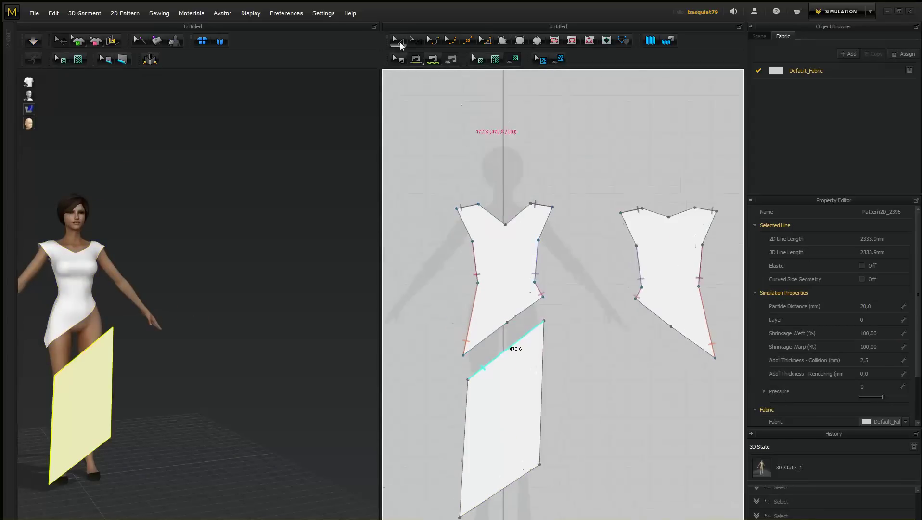
Copy the skirt panel under the back bodice piece and drape the dress
left_click(490, 355)
key("ctrl+c")
key("ctrl+v")
left_click(580, 361)
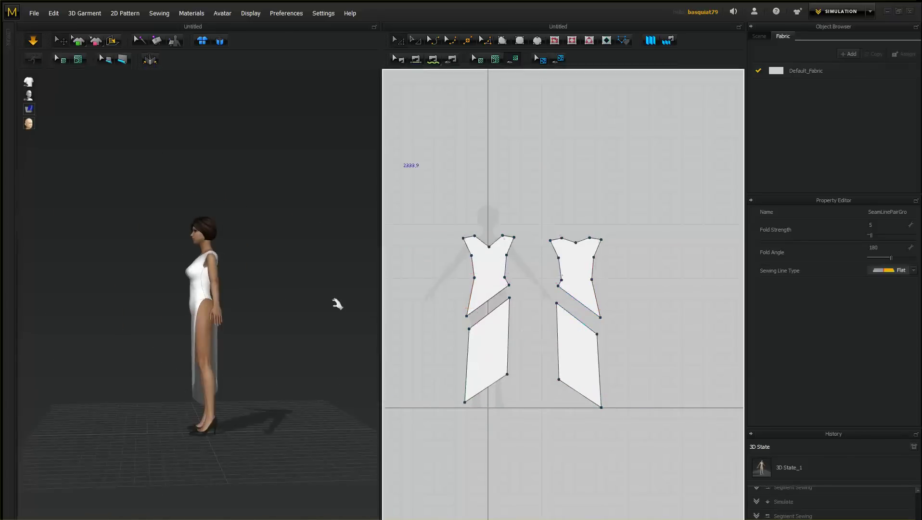
key("space")
Pull the back skirt panel's hem corner outward and check the dress from the sides and back
left_click(475, 399)
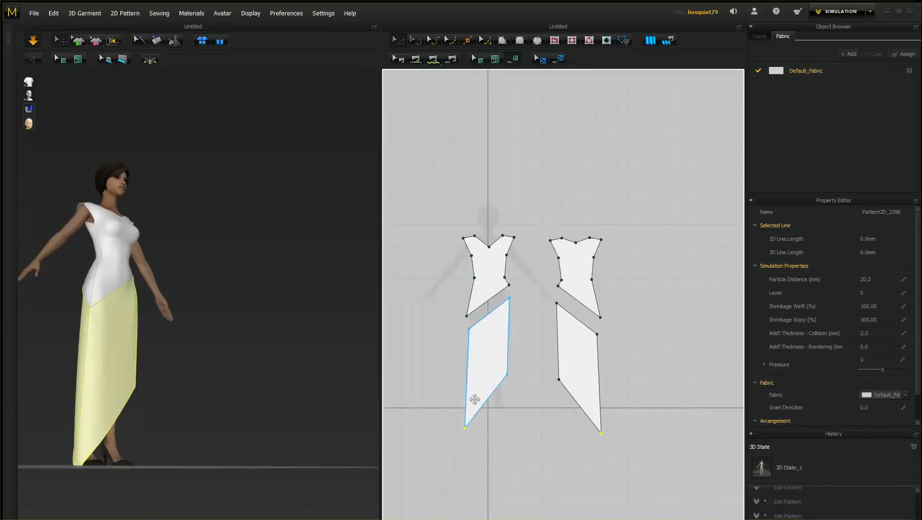
left_click_drag(582, 434, 615, 429)
left_click(78, 381)
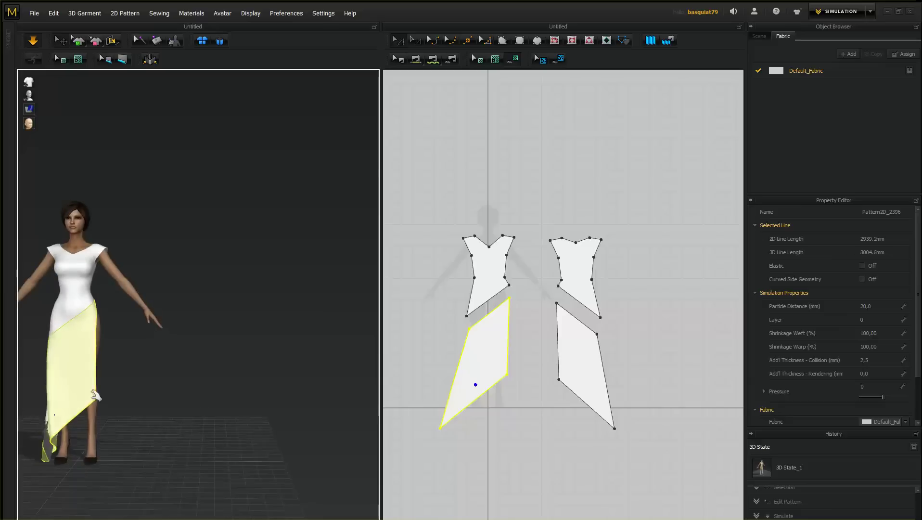
right_click_drag(78, 381, 209, 415)
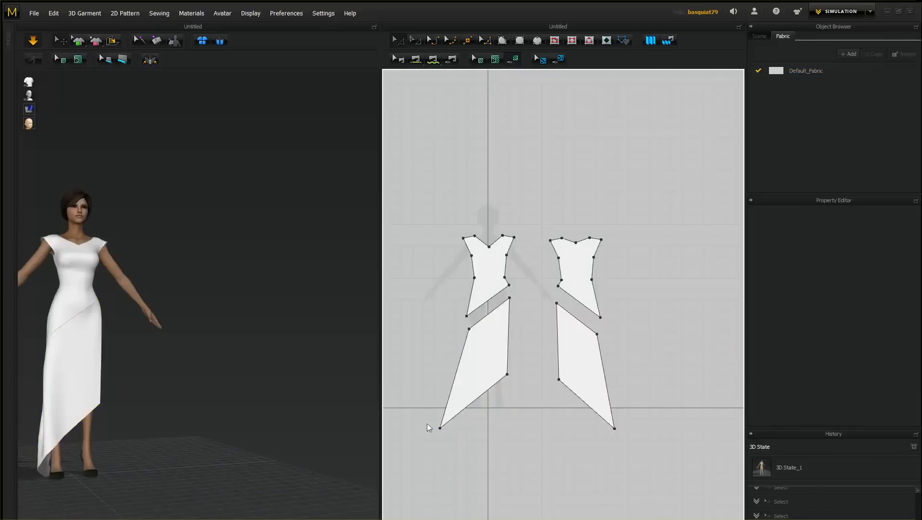
left_click(73, 385)
right_click_drag(72, 385, 171, 387)
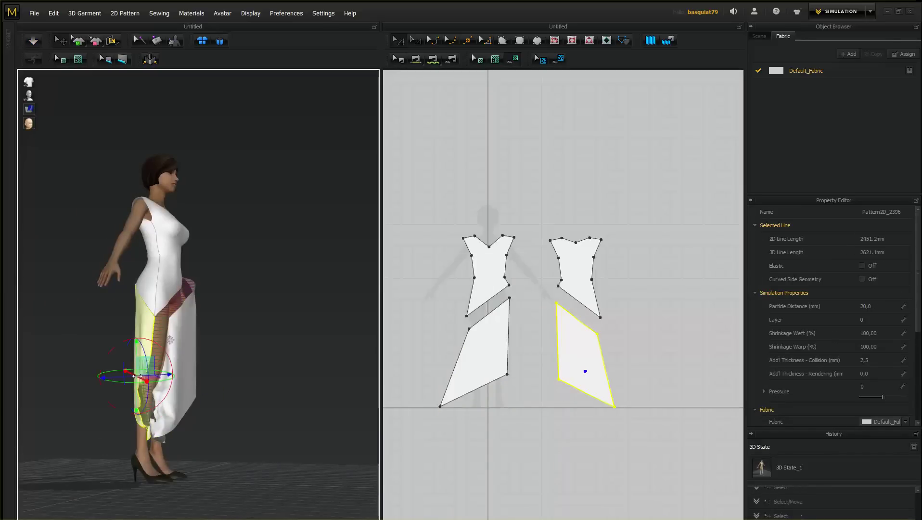
right_click_drag(107, 404, 256, 411)
key("0")
key("x")
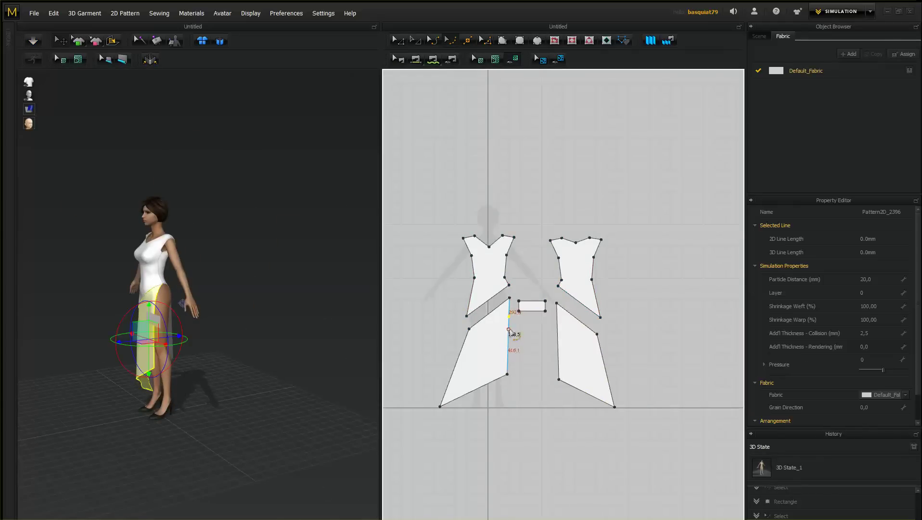
Split the skirt edge for the first band and re-drape the dress
right_click(509, 331)
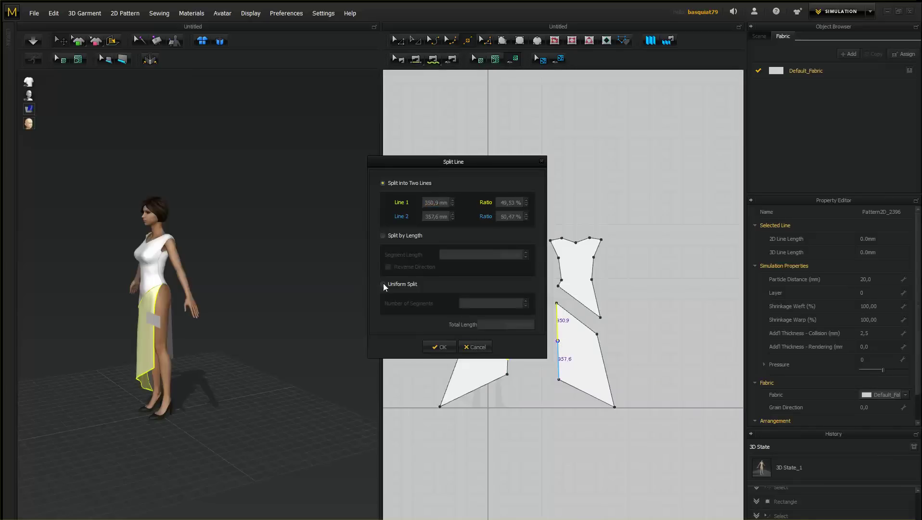
key("Return")
left_click(313, 308)
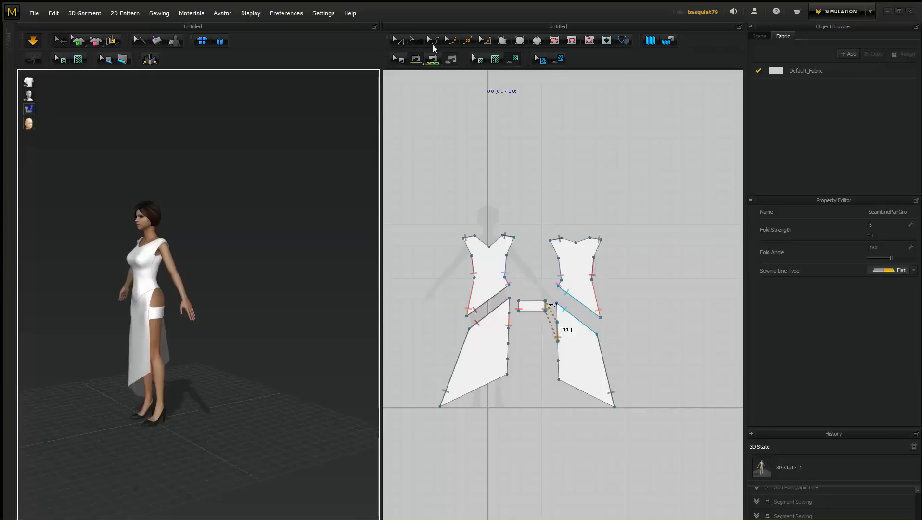
Paste a second band below the first, re-split the back skirt edge, and sew the band in
key("ctrl+v")
left_click(532, 332)
mouse_move(216, 345)
right_mouse_down()
mouse_move(183, 339)
mouse_move(223, 325)
right_mouse_up()
left_click(549, 340)
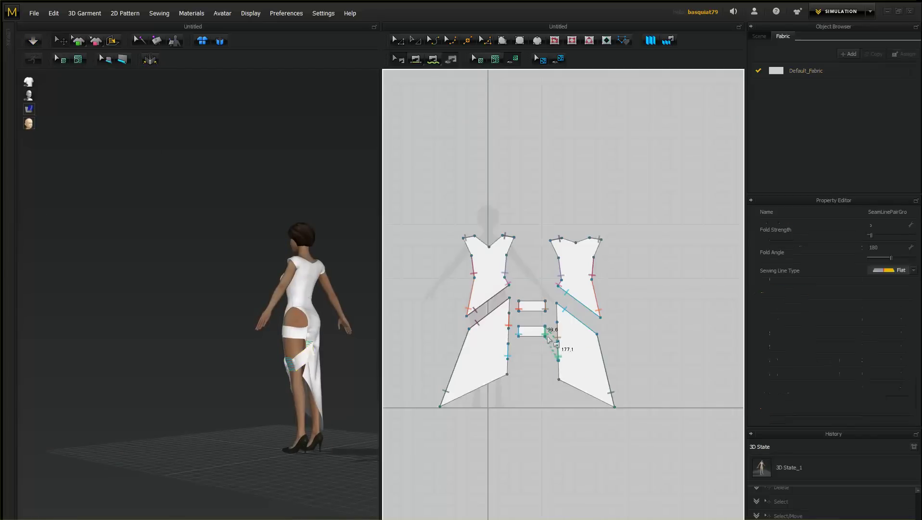
right_click(558, 325)
left_click(583, 332)
right_click(558, 332)
left_click(438, 345)
left_click(532, 301)
left_click(557, 337)
left_click(528, 342)
Re-drape the dress, adjusting the lower band's edge and checking it from the side
key("space")
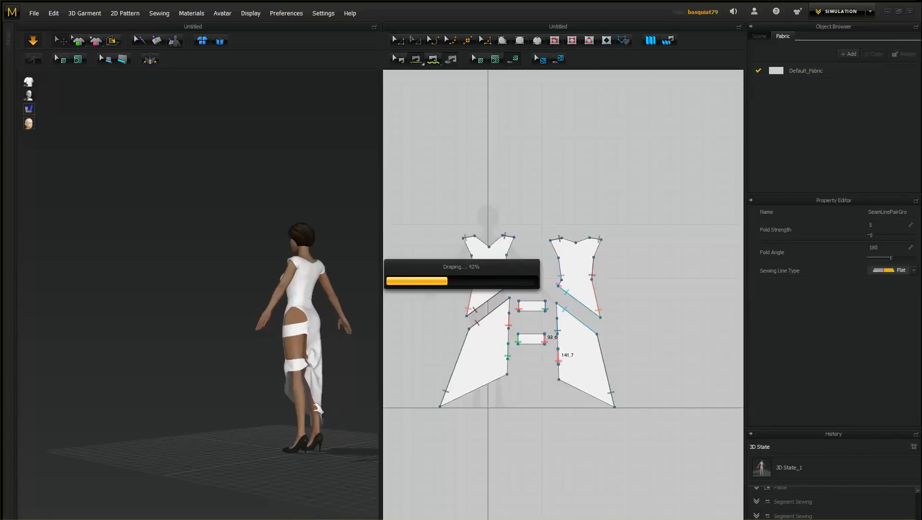
right_click_drag(164, 351, 207, 362)
left_click(543, 339)
mouse_move(252, 382)
right_mouse_down()
mouse_move(288, 380)
mouse_move(247, 377)
mouse_move(269, 369)
mouse_move(246, 363)
right_mouse_up()
key("space")
key("space")
Sew the small band's corner to the skirt edge and run the cloth simulation
scroll(541, 344, "up", 3)
left_click(541, 268)
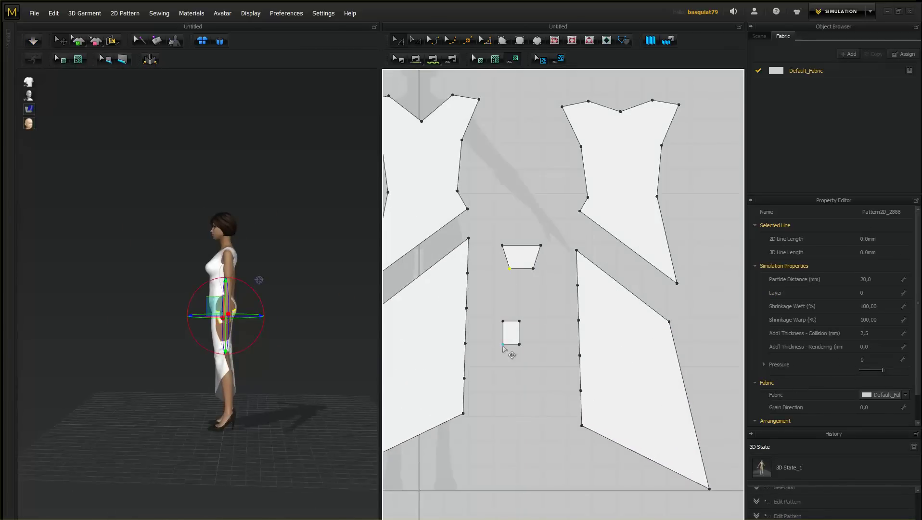
left_click(284, 386)
left_click(447, 329)
right_click_drag(313, 421, 265, 423)
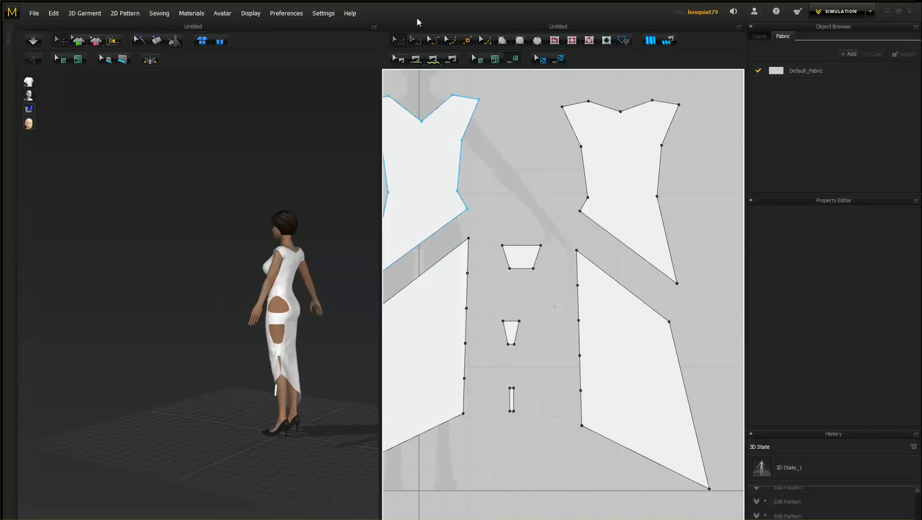
left_click(305, 440)
key("space")
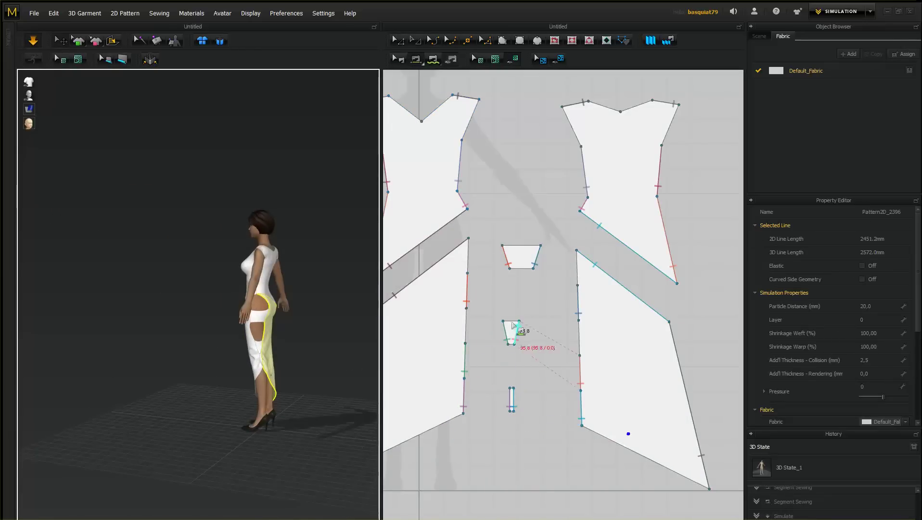
Sew the small trapezoid's edge to the skirt edge and re-drape the dress
right_click_drag(289, 399, 276, 321)
left_click(505, 243)
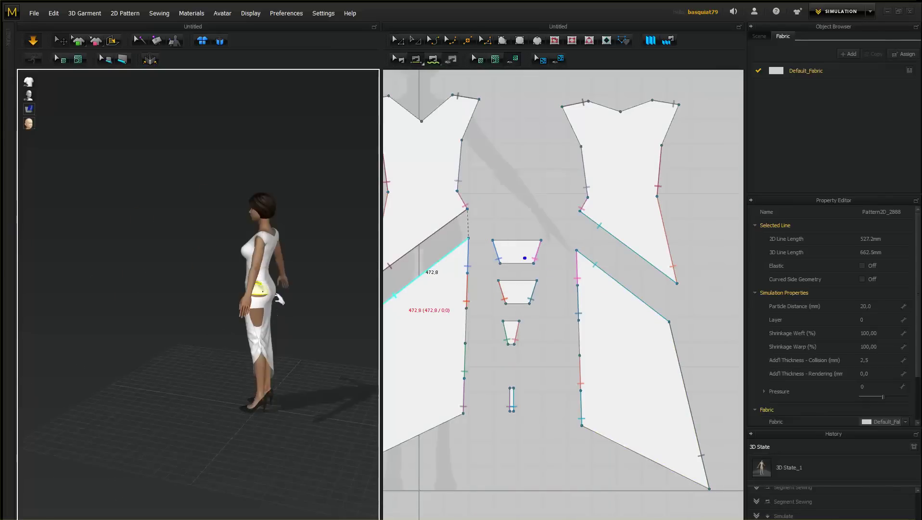
right_click_drag(216, 339, 305, 335)
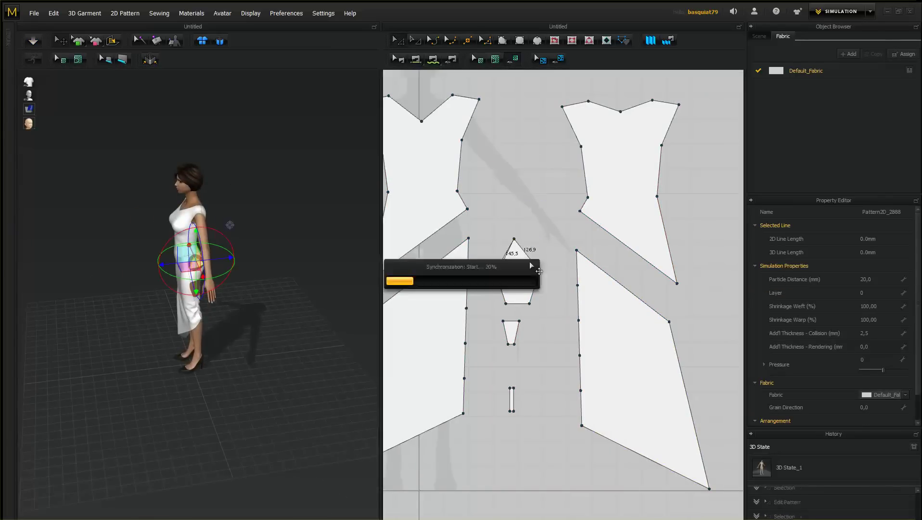
left_click(499, 266)
key("space")
right_click_drag(301, 267, 225, 383)
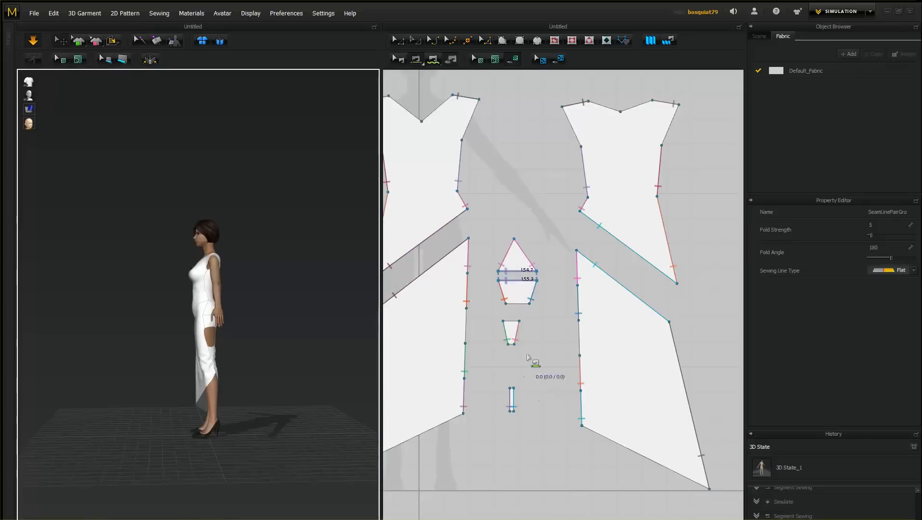
scroll(225, 382, "up", 3)
left_click(274, 378)
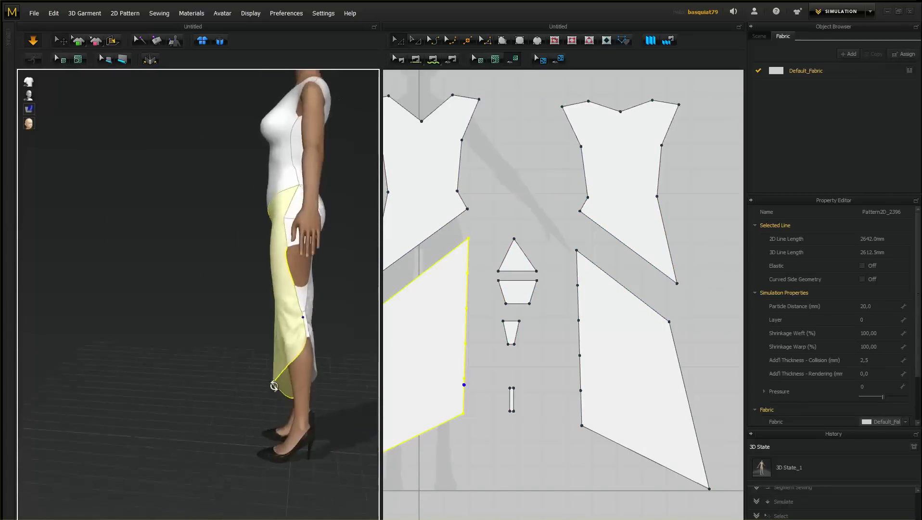
Move the trapezoid lower and draw a small tapered polygon piece beneath it
left_click_drag(511, 333, 512, 363)
left_click(516, 287)
left_click(505, 306)
left_click(525, 310)
left_click(521, 333)
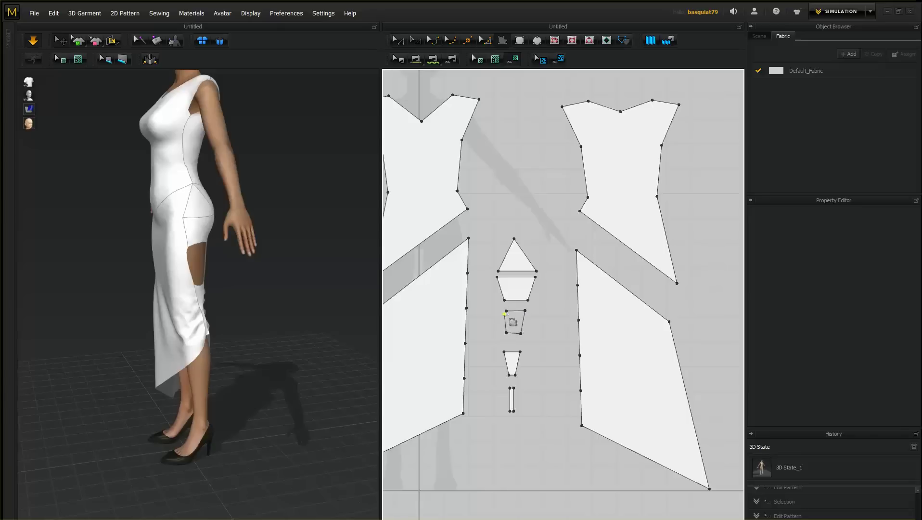
left_click(504, 306)
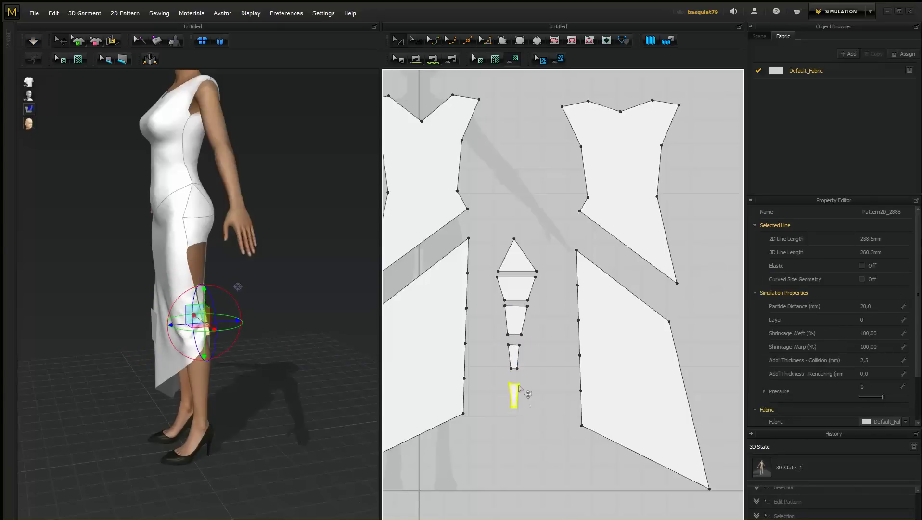
Toggle the cloth simulation while sewing in the new insert, then inspect the drape
key("space")
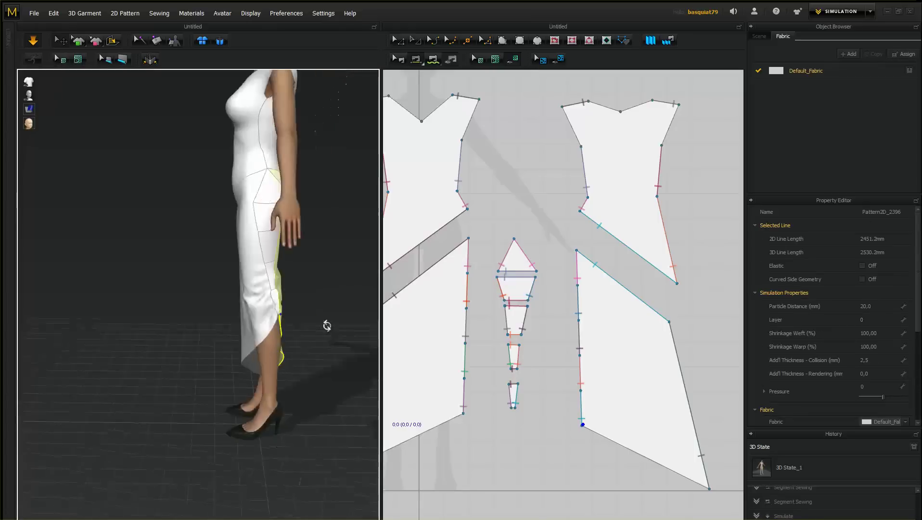
right_click_drag(315, 350, 230, 356)
scroll(505, 418, "up", 2)
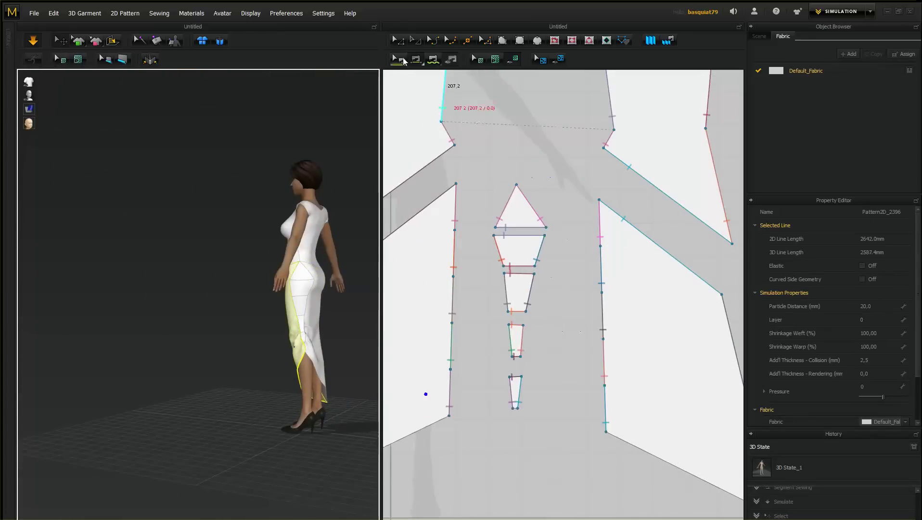
key("space")
left_click(519, 256)
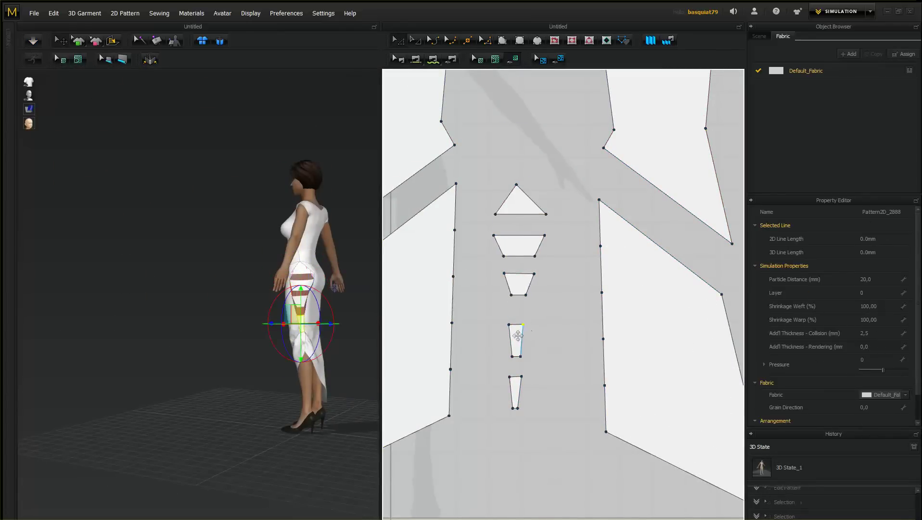
key("space")
scroll(202, 323, "up", 3)
left_click(319, 288)
mouse_move(319, 287)
right_mouse_down()
mouse_move(306, 345)
mouse_move(268, 342)
mouse_move(329, 282)
right_mouse_up()
Switch to Animation mode, then return to Simulation mode and reframe the front
key("F4")
left_click(9, 40)
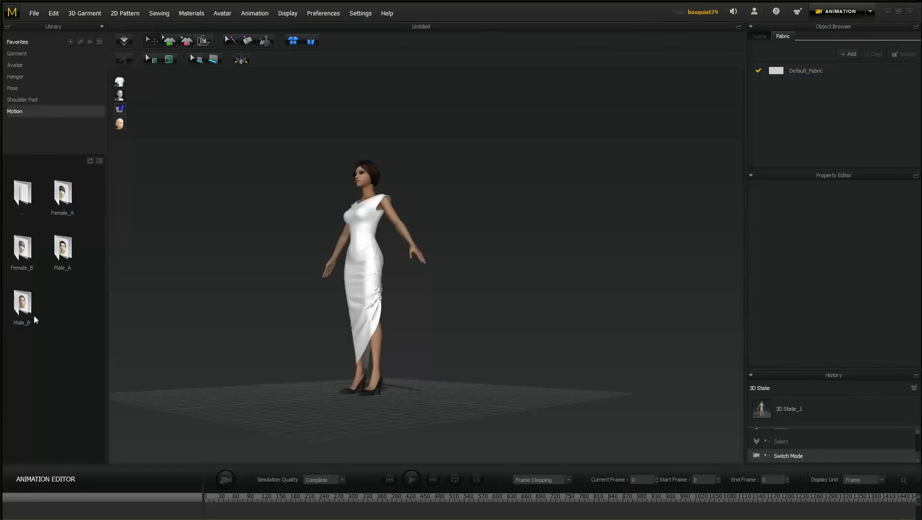
left_click(870, 11)
left_click(840, 29)
mouse_move(136, 321)
right_mouse_down()
mouse_move(226, 264)
mouse_move(231, 284)
right_mouse_up()
scroll(537, 144, "down", 3)
left_click(609, 275)
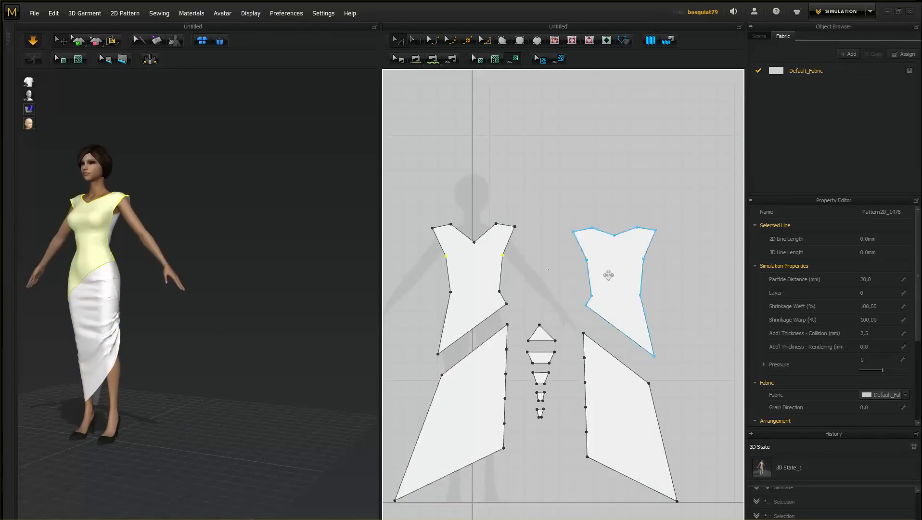
Undo the last bodice change and orbit the dress to check its front, back and sides
left_click(488, 268)
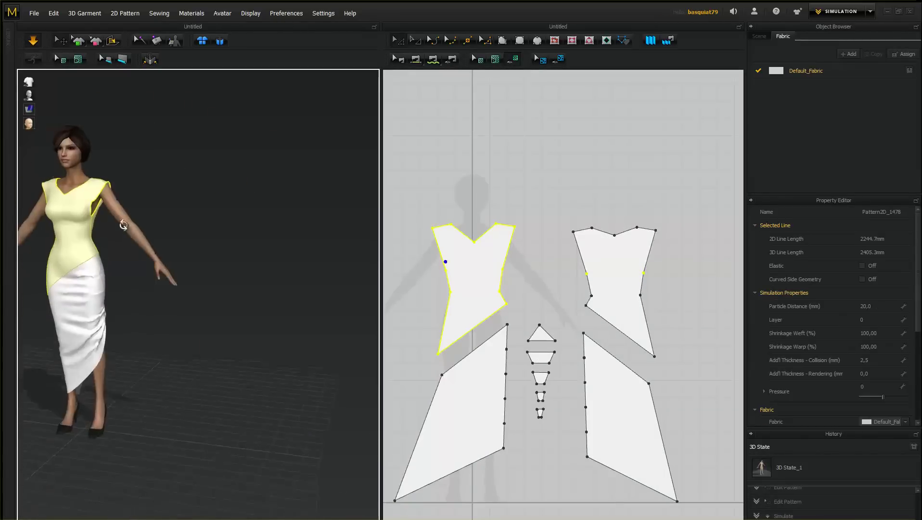
key("ctrl+z")
right_click_drag(275, 270, 223, 192)
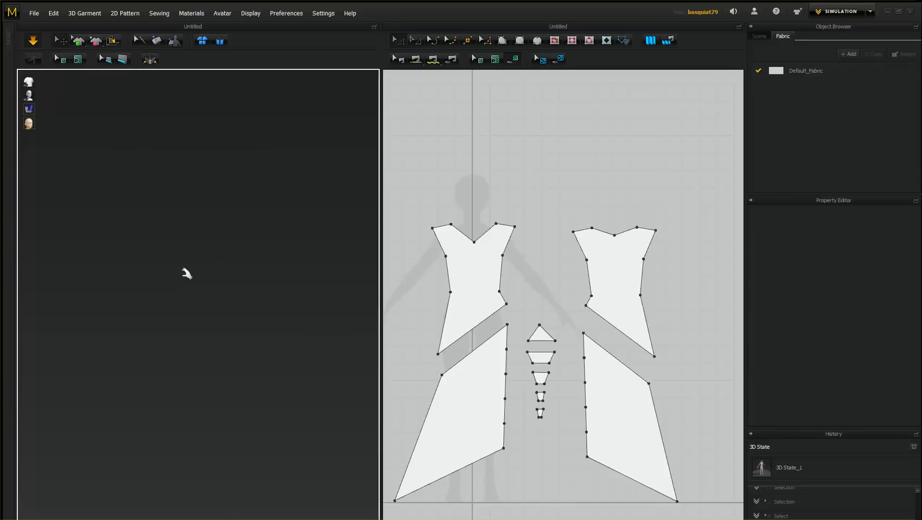
key("2")
left_click(214, 164)
left_click(260, 308)
right_click_drag(260, 308, 295, 347)
scroll(630, 352, "down", 5)
scroll(631, 353, "up", 3)
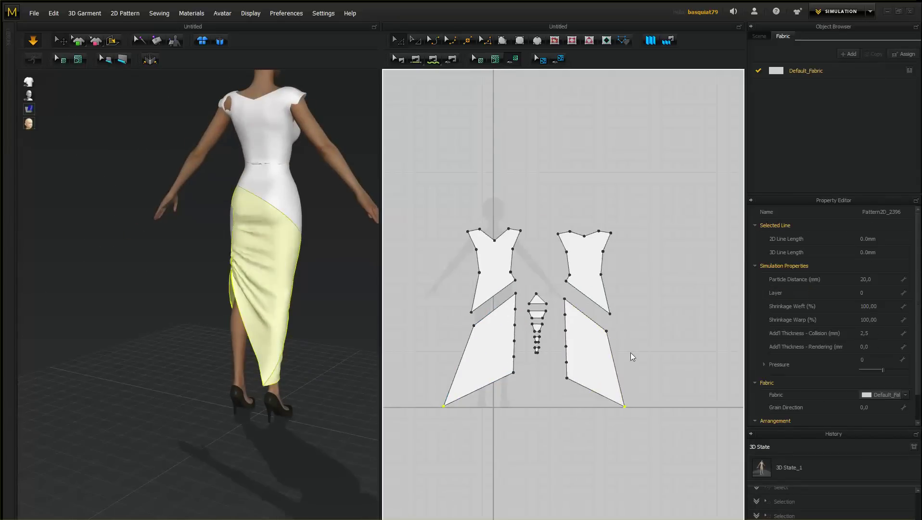
right_click_drag(289, 358, 248, 305)
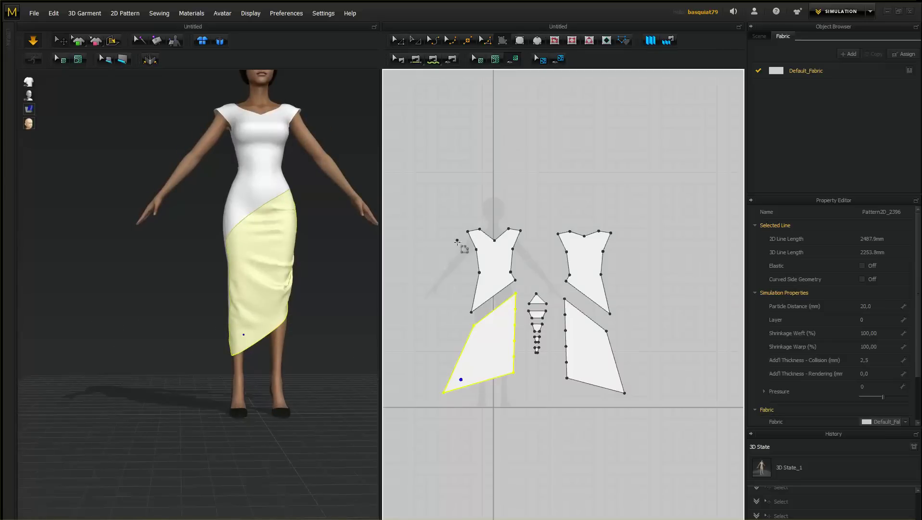
right_click_drag(200, 206, 258, 179)
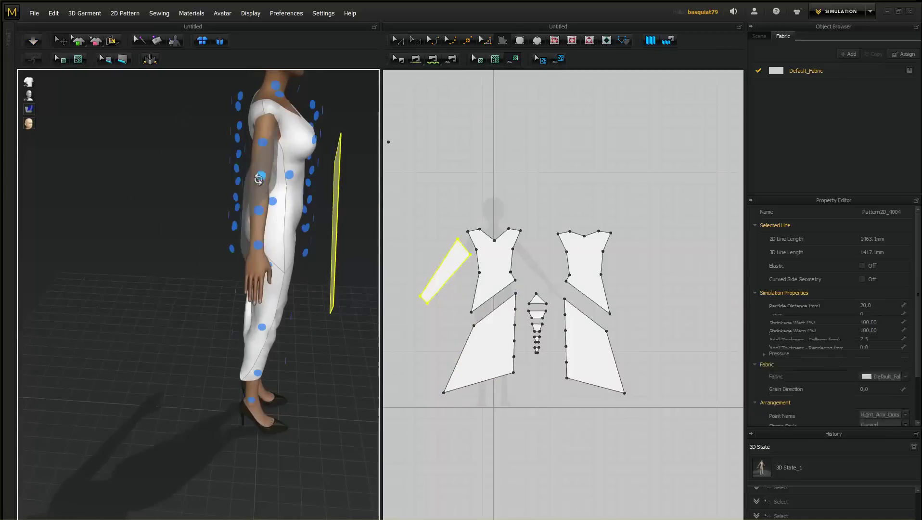
Place the narrow strip on the upper arm and rotate it into sleeve position
left_click(539, 60)
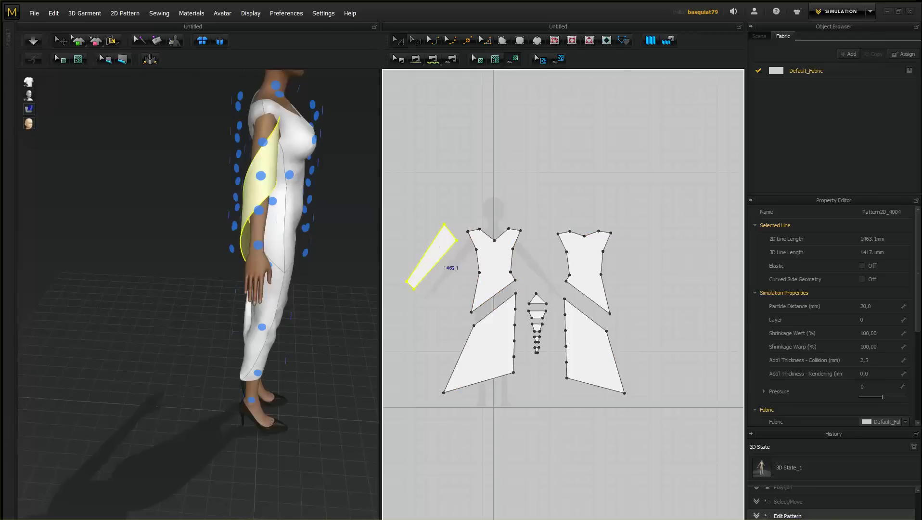
left_click_drag(474, 216, 260, 179)
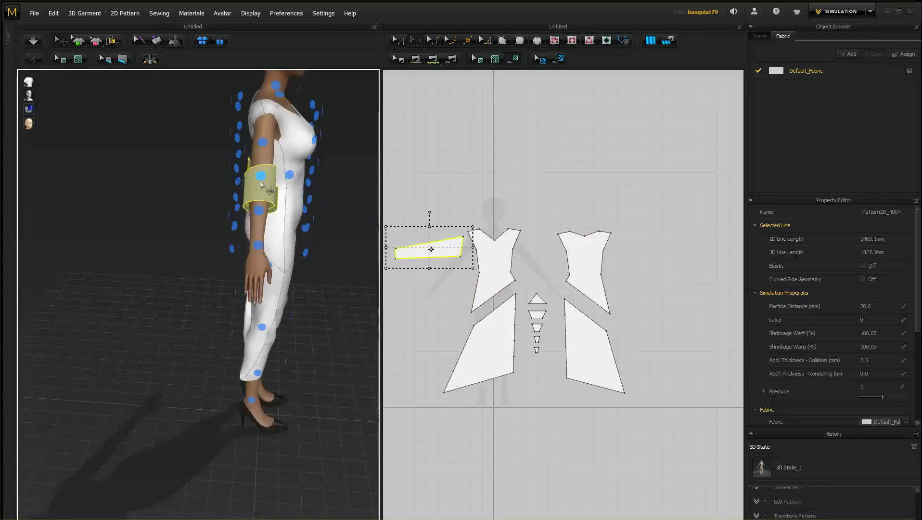
left_click_drag(453, 212, 329, 215)
right_click_drag(329, 214, 270, 212)
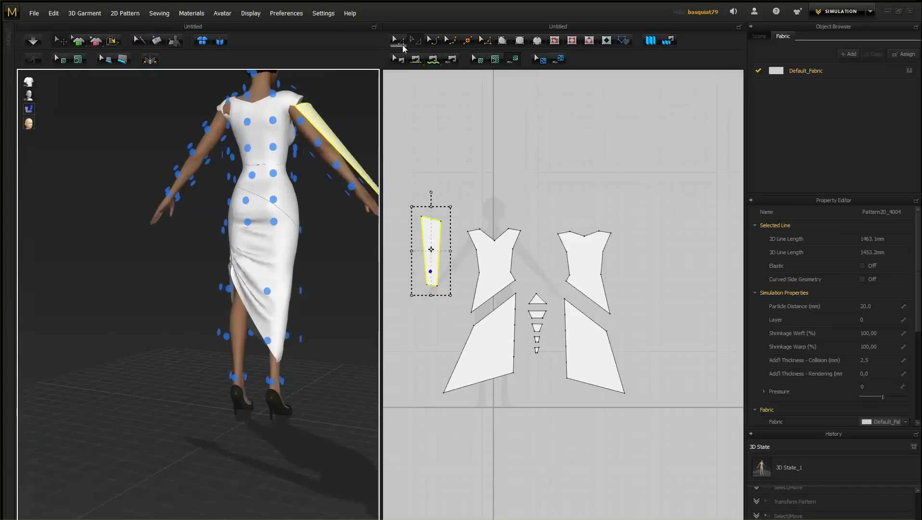
right_click_drag(308, 250, 352, 260)
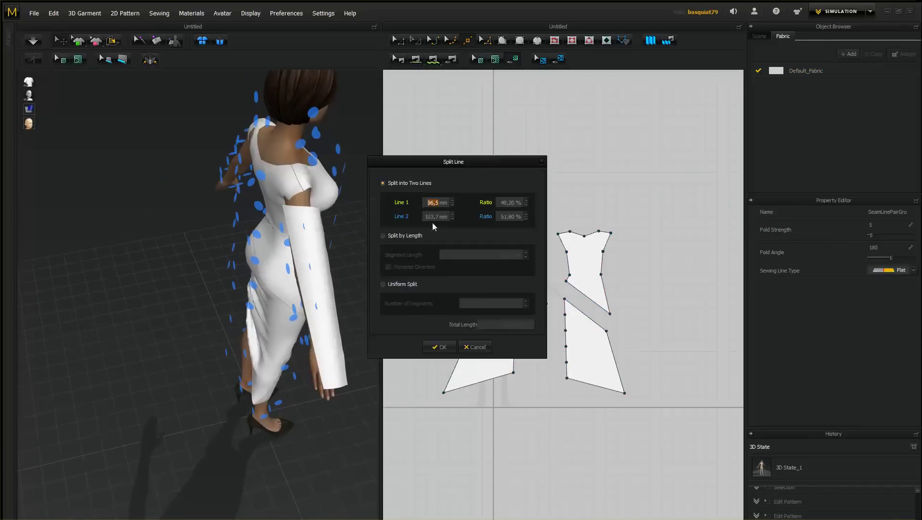
mouse_move(308, 207)
right_mouse_down()
mouse_move(250, 226)
mouse_move(366, 144)
right_mouse_up()
Split the sleeve's top edge and sew it to the front and back armholes
left_click(245, 229)
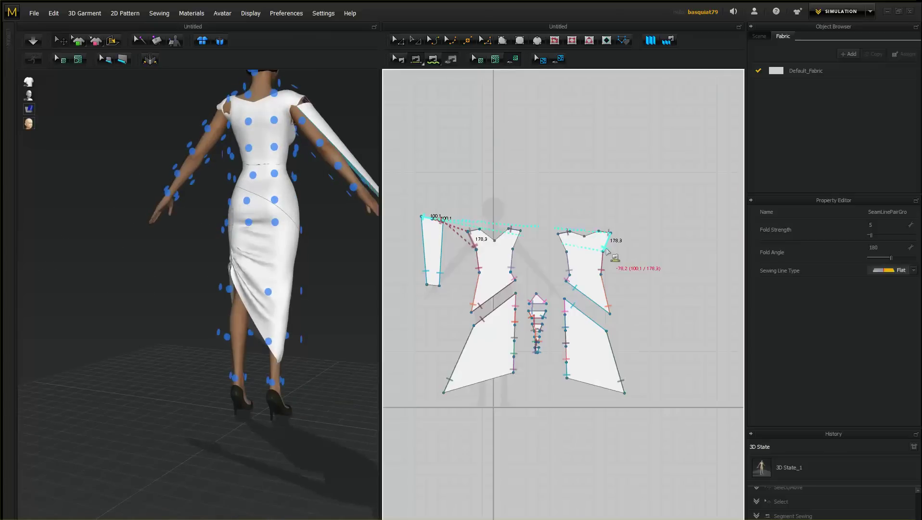
right_click_drag(289, 241, 270, 193)
left_click(327, 145)
right_click_drag(327, 144, 174, 177)
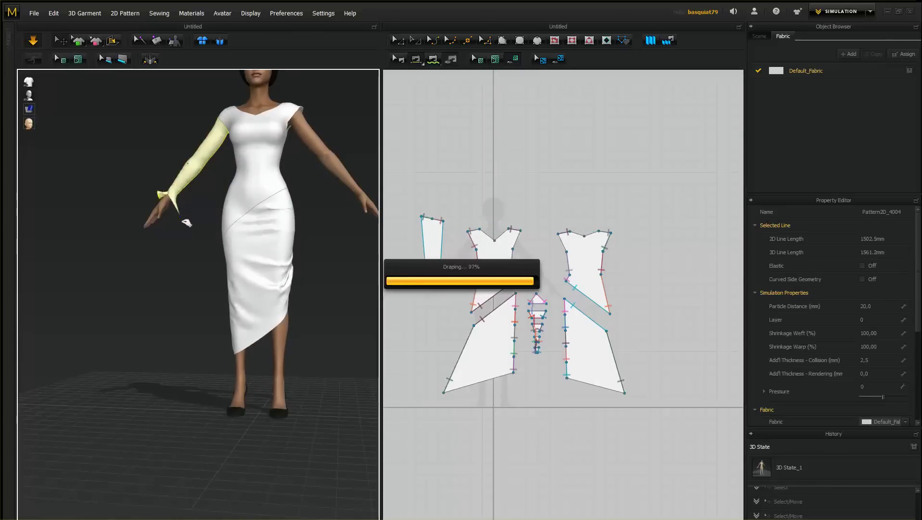
Select the draped sleeve and its bottom edge from a side view to shorten it
left_click(192, 155)
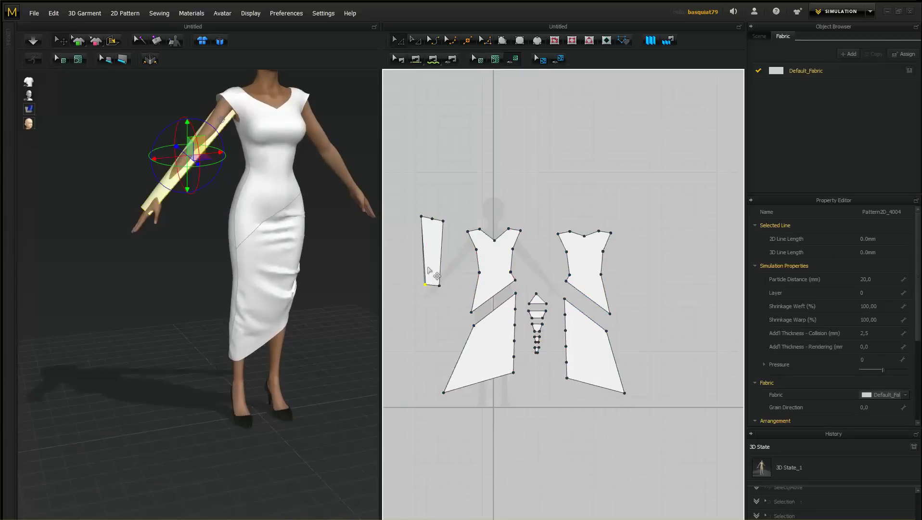
left_click(175, 180)
right_click_drag(202, 160, 219, 163)
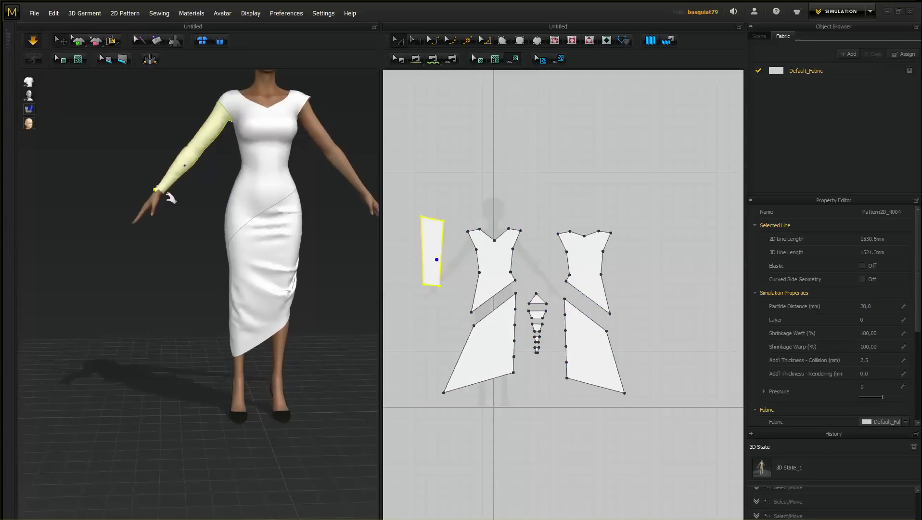
right_click_drag(169, 197, 253, 200)
left_click(260, 202)
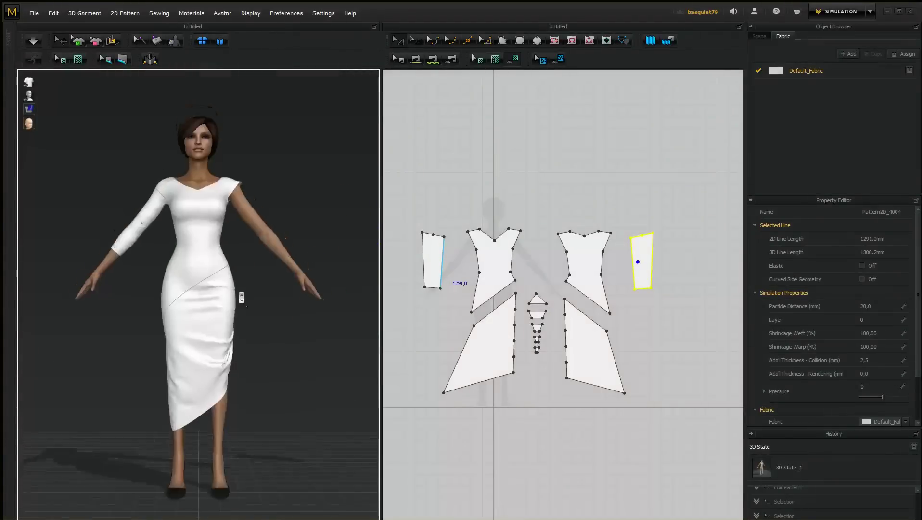
Sew the mirrored right sleeve to the bodice and simulate so it drapes on the avatar
left_click(638, 262)
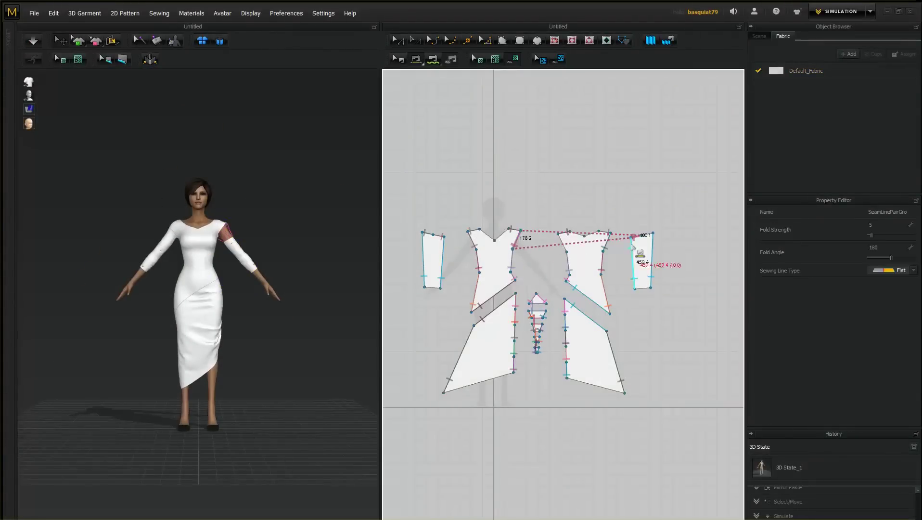
left_click(633, 246)
mouse_move(274, 288)
right_mouse_down()
mouse_move(263, 309)
mouse_move(313, 335)
mouse_move(251, 278)
mouse_move(171, 289)
mouse_move(327, 299)
right_mouse_up()
scroll(171, 289, "up", 3)
scroll(328, 298, "up", 2)
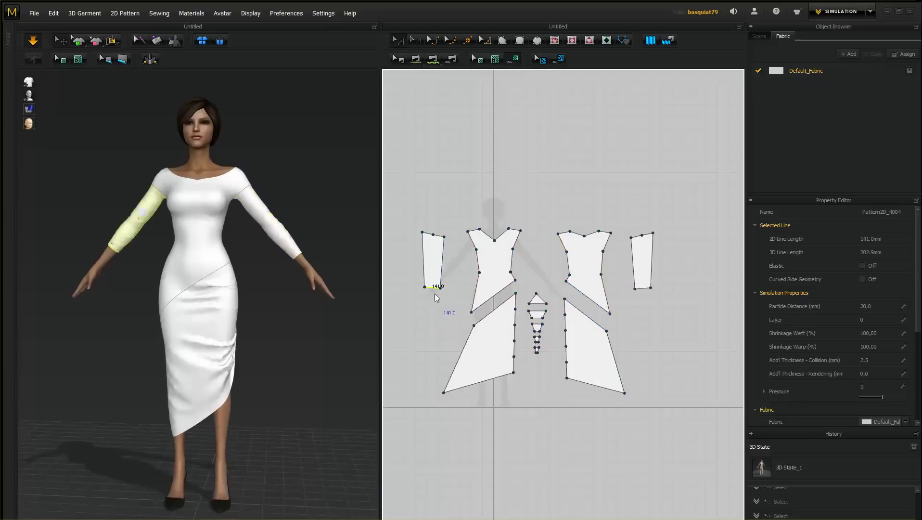
left_click(635, 261)
key("space")
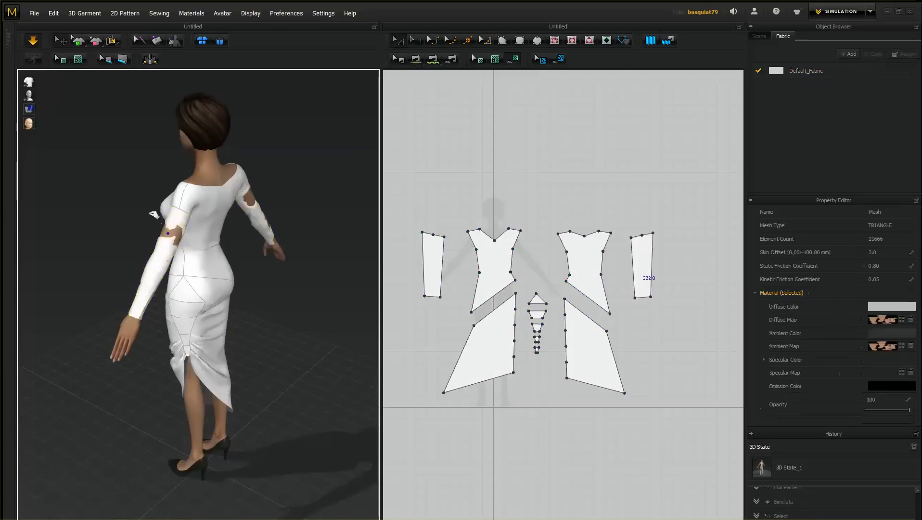
mouse_move(154, 215)
right_mouse_down()
mouse_move(226, 241)
mouse_move(228, 264)
right_mouse_up()
mouse_move(246, 312)
right_mouse_down()
mouse_move(202, 294)
mouse_move(179, 297)
mouse_move(261, 196)
mouse_move(103, 212)
mouse_move(361, 154)
right_mouse_up()
left_click(202, 294)
Move the small triangle and trapezoid pieces' right corners left to narrow them
left_click(581, 236)
scroll(903, 380, "down", 2)
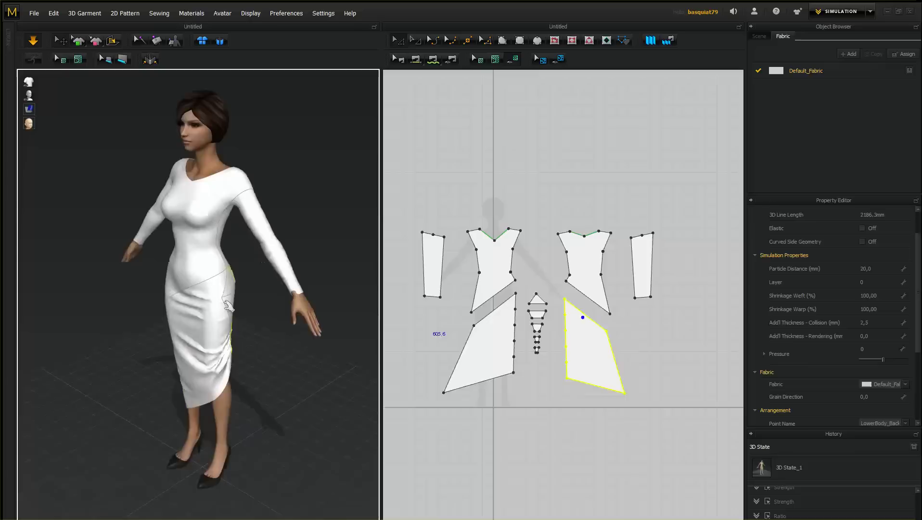
left_click_drag(545, 320, 498, 270)
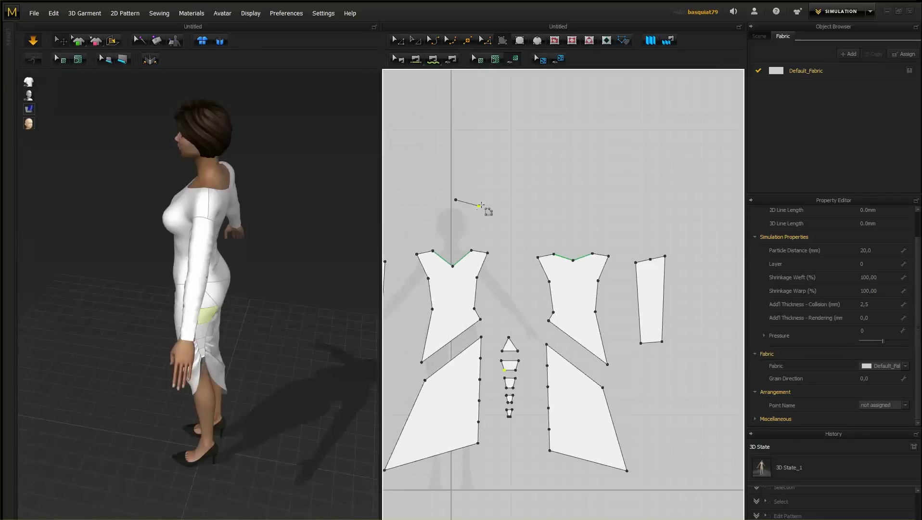
Draw a hood piece, curve its right edge, and place a mirrored copy beside the head
left_click(455, 257)
left_click(456, 199)
mouse_move(235, 156)
right_mouse_down()
mouse_move(317, 177)
mouse_move(289, 178)
right_mouse_up()
left_click_drag(473, 219, 497, 208)
mouse_move(231, 173)
right_mouse_down()
mouse_move(298, 175)
mouse_move(313, 163)
right_mouse_up()
left_click(211, 120)
left_click_drag(465, 223, 489, 213)
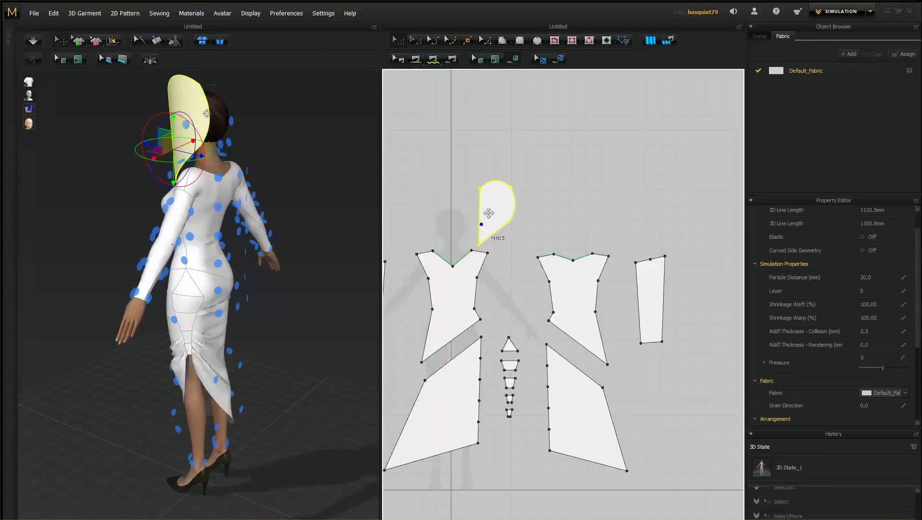
left_click(429, 213)
mouse_move(217, 202)
right_mouse_down()
mouse_move(262, 218)
mouse_move(202, 193)
mouse_move(288, 195)
mouse_move(259, 204)
right_mouse_up()
Split the hood edge, sew both hood pieces' top edges together, and simulate the drape
left_click(188, 182)
left_click(439, 182)
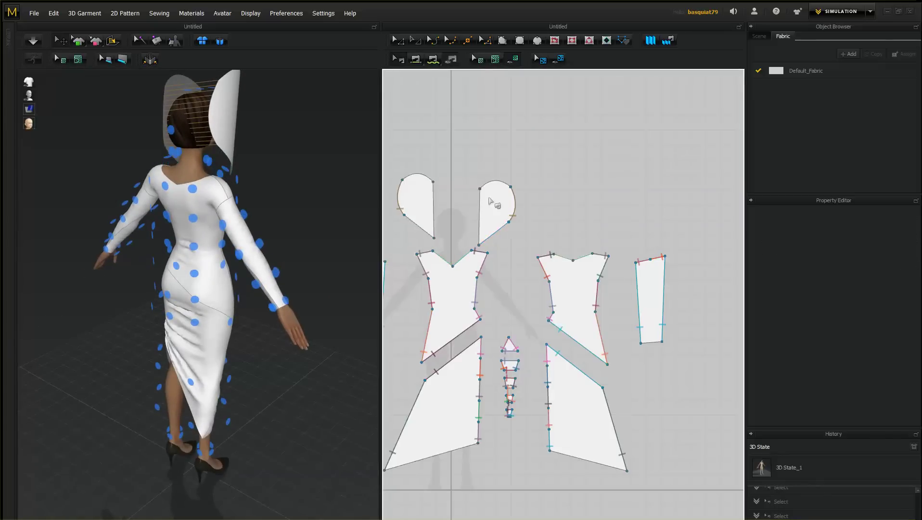
right_click(433, 207)
key("Return")
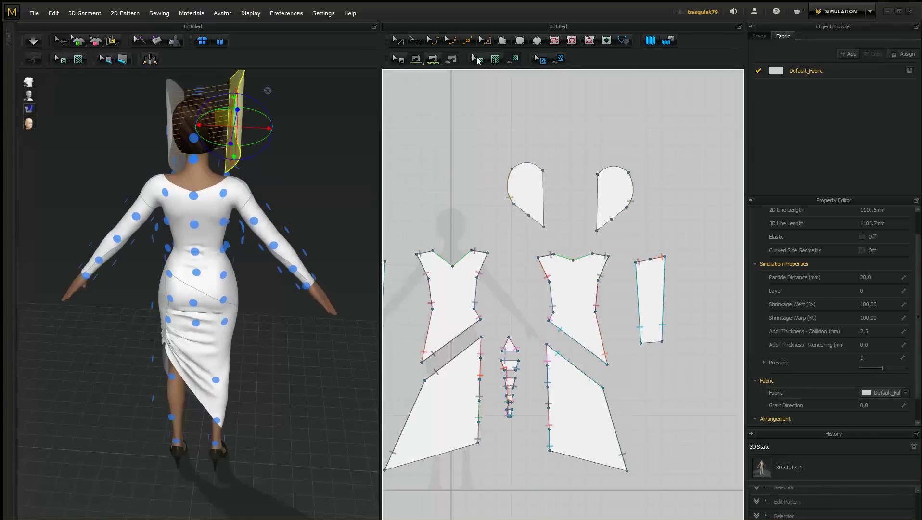
right_click_drag(264, 199, 330, 193)
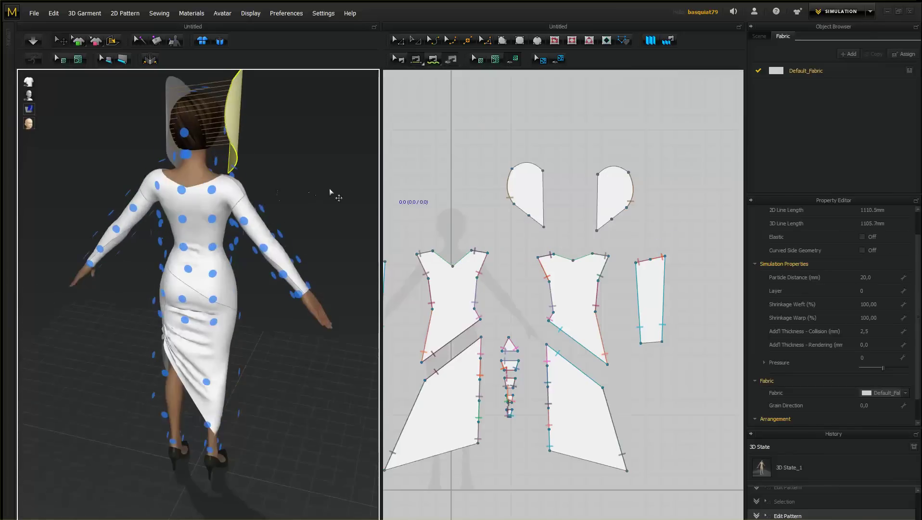
left_click(528, 164)
left_click(614, 167)
right_click_drag(298, 249, 266, 160)
key("space")
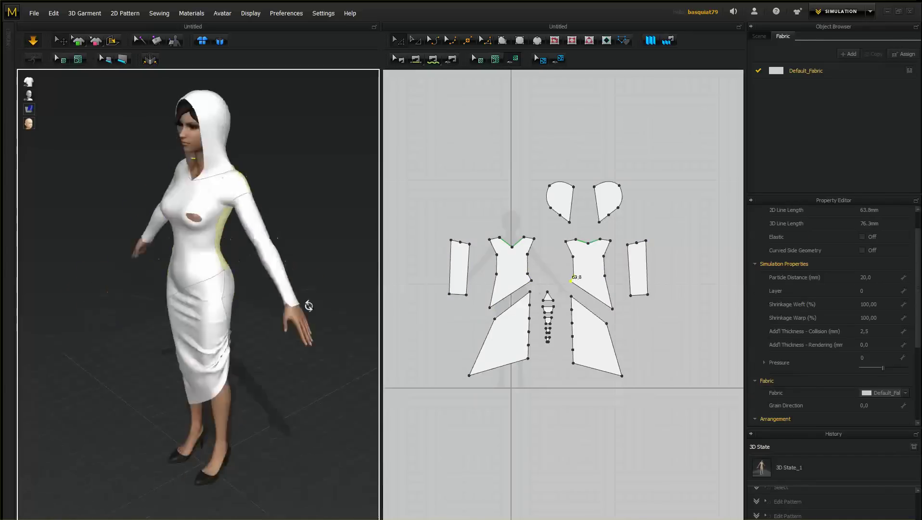
Undo the last change and select the lower-right skirt piece and right sleeve
key("ctrl+z")
left_click_drag(474, 313, 483, 338)
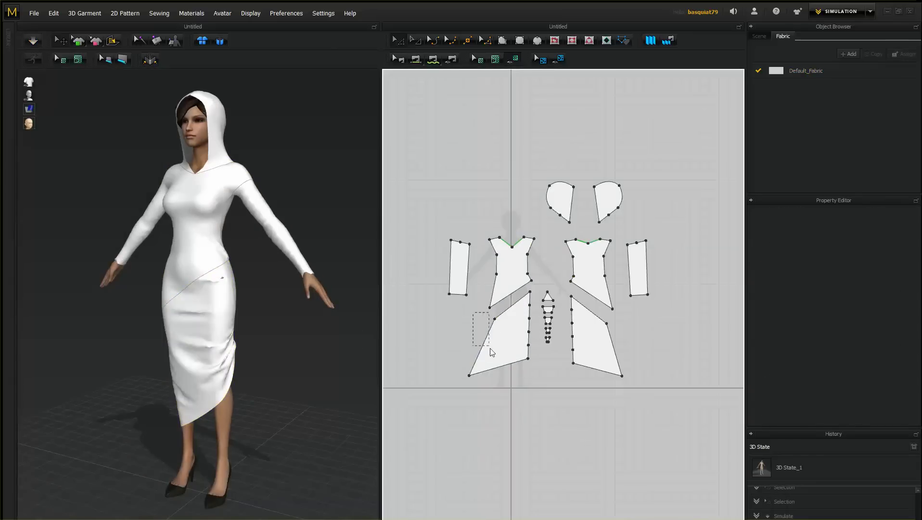
left_click_drag(602, 393, 617, 366)
right_click_drag(308, 337, 243, 360)
left_click(277, 260)
mouse_move(289, 268)
right_mouse_down()
mouse_move(256, 233)
mouse_move(263, 353)
right_mouse_up()
left_click(538, 295)
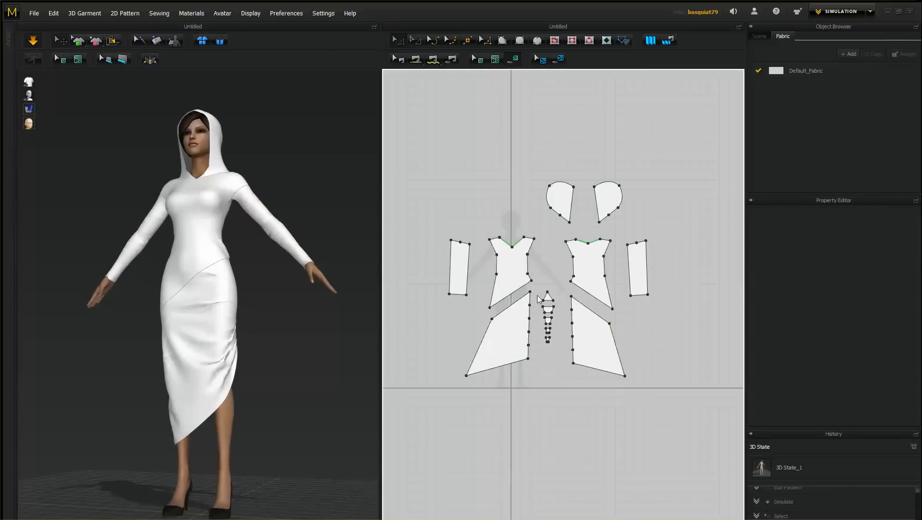
mouse_move(320, 422)
right_mouse_down()
mouse_move(207, 400)
mouse_move(269, 400)
right_mouse_up()
Select the lower-left skirt and cut-out pieces and simulate so the skirt drapes
left_click(201, 398)
scroll(530, 298, "down", 3)
scroll(529, 298, "up", 6)
left_click(529, 286)
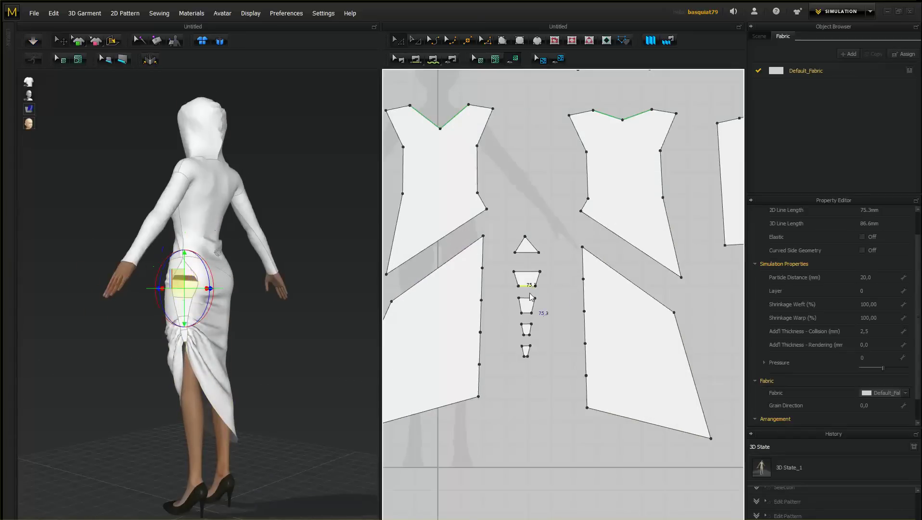
scroll(526, 337, "up", 2)
scroll(531, 324, "up", 2)
left_click(428, 360)
key("space")
mouse_move(268, 361)
right_mouse_down()
mouse_move(254, 312)
mouse_move(240, 371)
right_mouse_up()
scroll(429, 241, "down", 5)
left_click_drag(426, 270, 451, 290)
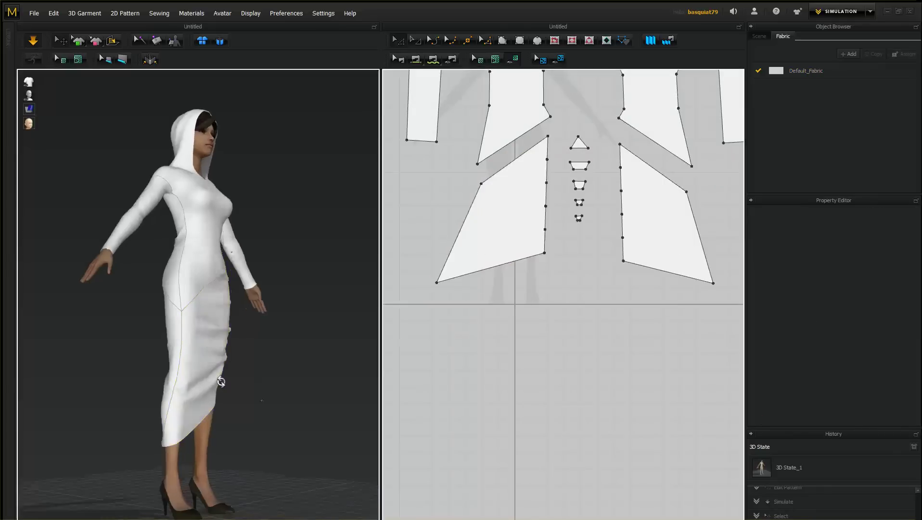
key("space")
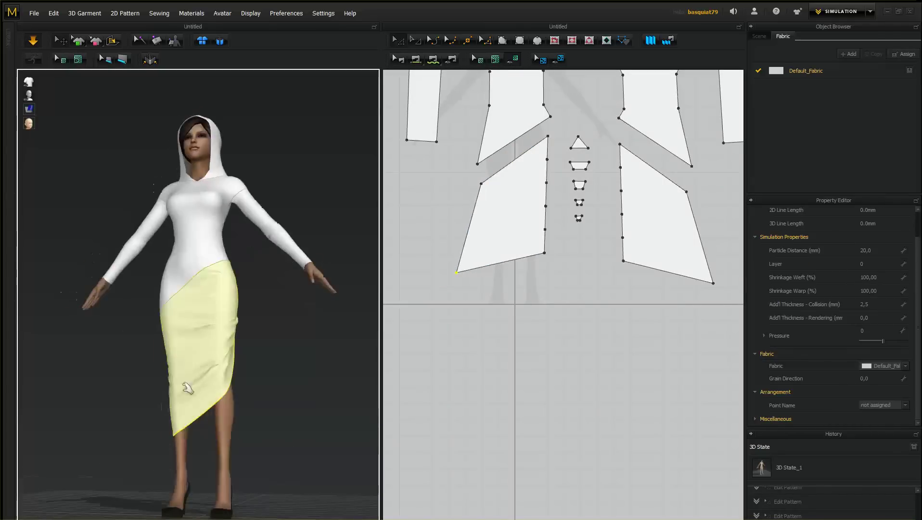
Select a back skirt panel and re-drape the skirt from the front view
mouse_move(288, 240)
right_mouse_down()
mouse_move(203, 268)
mouse_move(250, 316)
right_mouse_up()
left_click(203, 268)
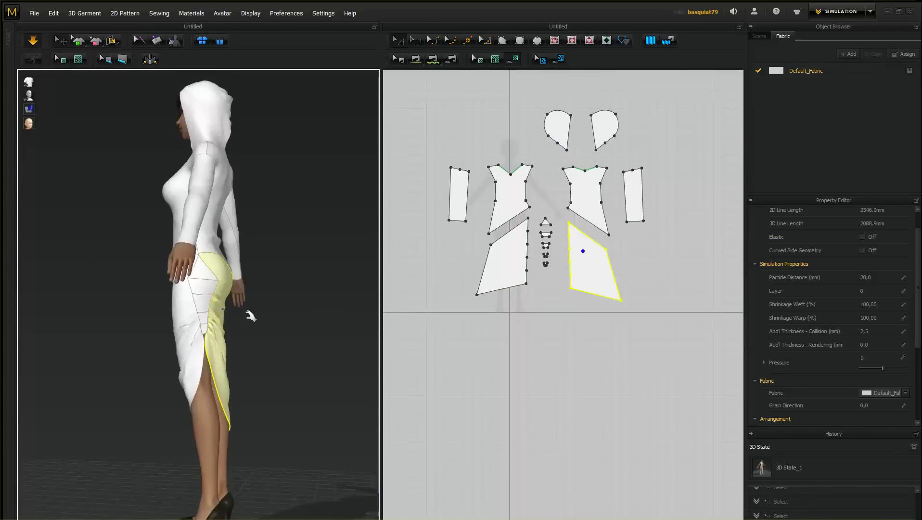
key("space")
key("2")
scroll(539, 216, "up", 2)
left_click_drag(529, 178, 554, 232)
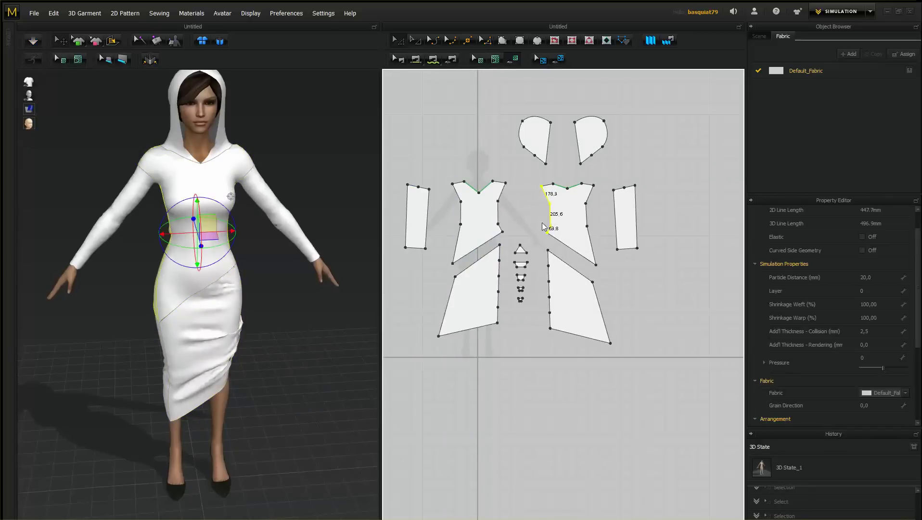
key("space")
Select sleeve and front body points, simulate, and pull the skirt panel into place
left_click(430, 189)
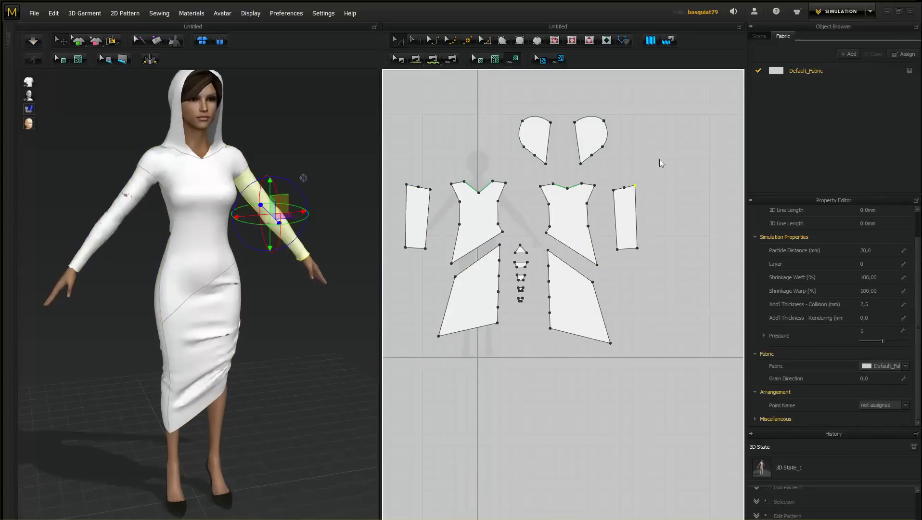
key("4")
left_click(541, 188)
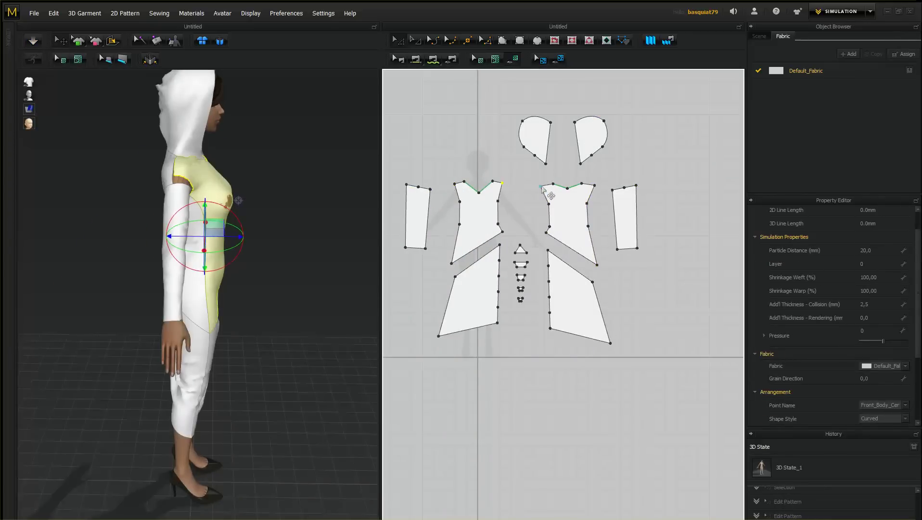
left_click(586, 184)
key("space")
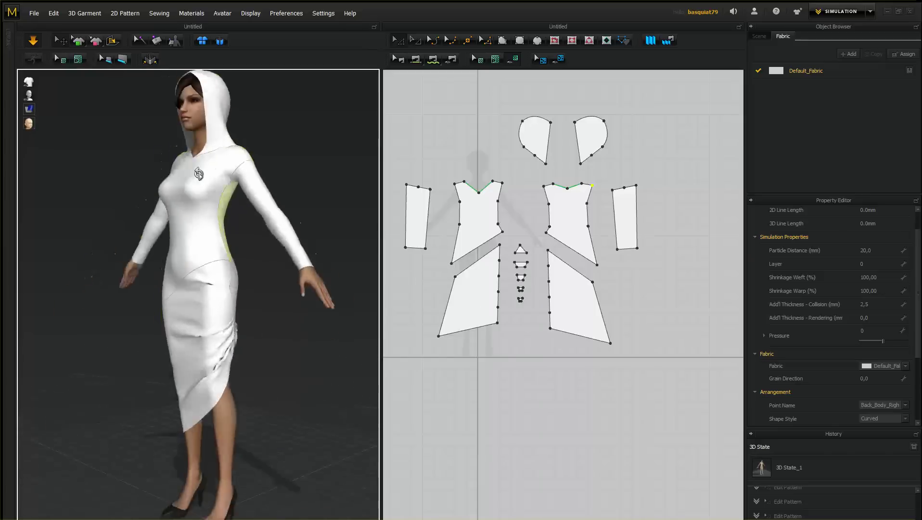
left_click_drag(244, 388, 263, 397)
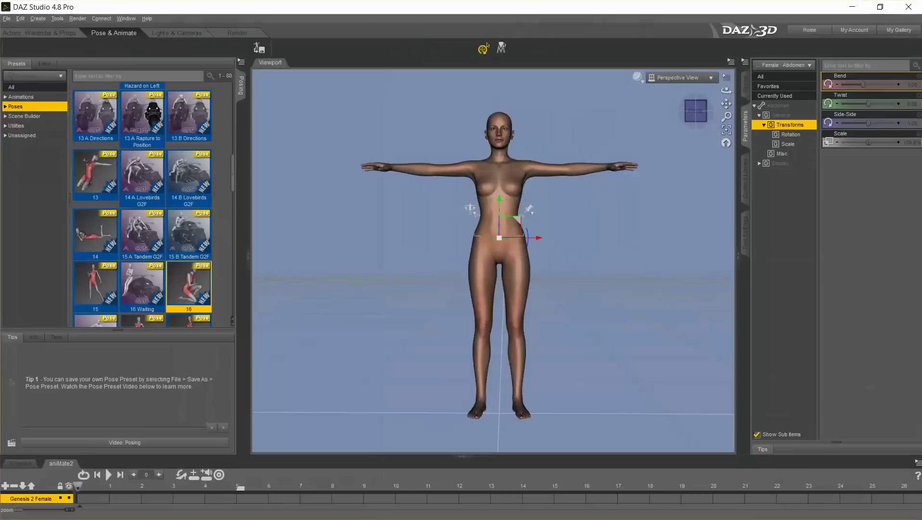
left_click(108, 476)
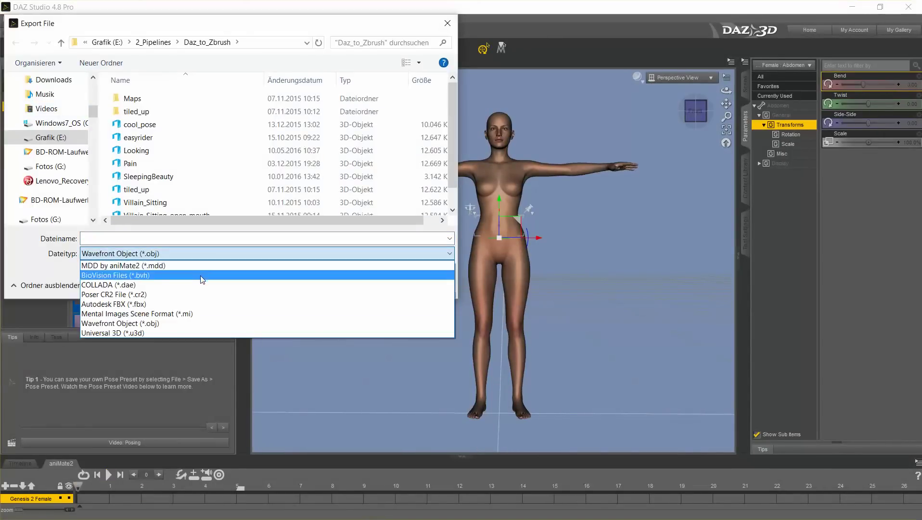
Export the figure's pose animation as an MDD file named Looking_Animation
left_click(209, 265)
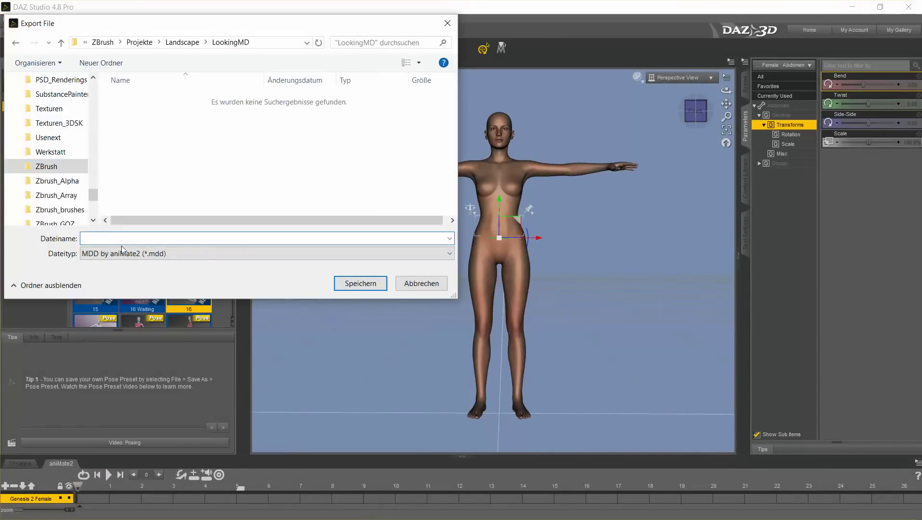
type("Looking_Animation")
key("Return")
left_click(436, 336)
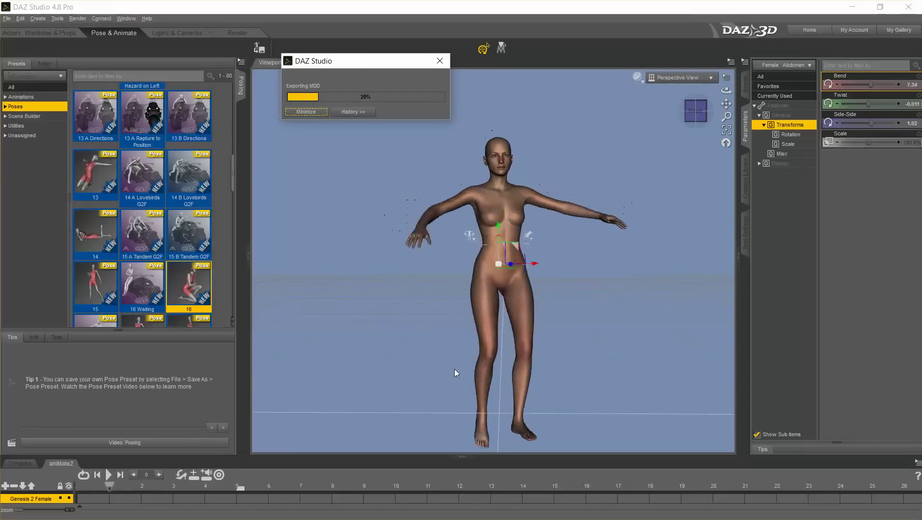
Export the T-posed figure as a Wavefront OBJ named Looking_TPose
type("Looking")
key("Return")
key("Return")
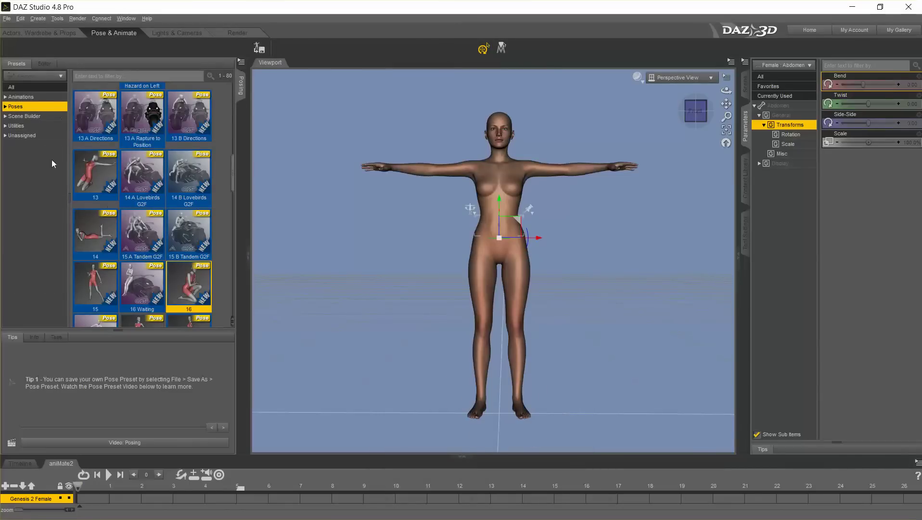
key("ctrl+e")
type("_TPose")
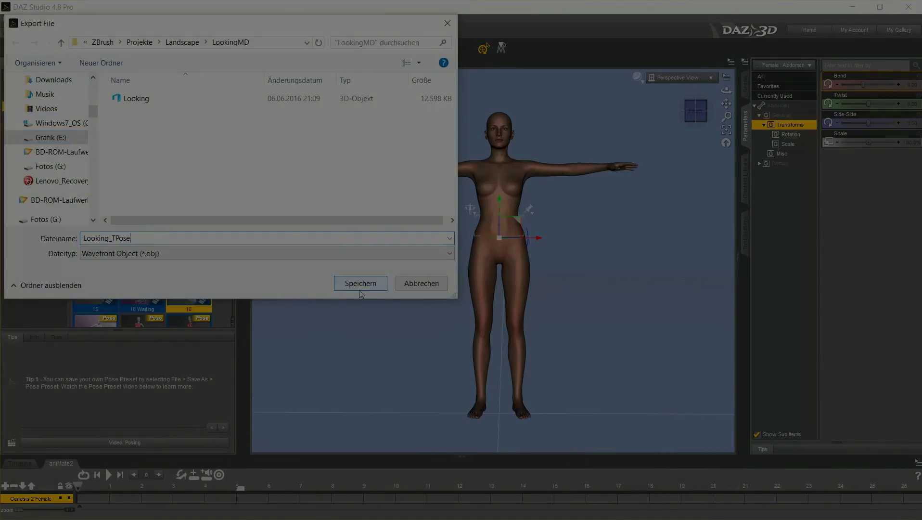
left_click(360, 283)
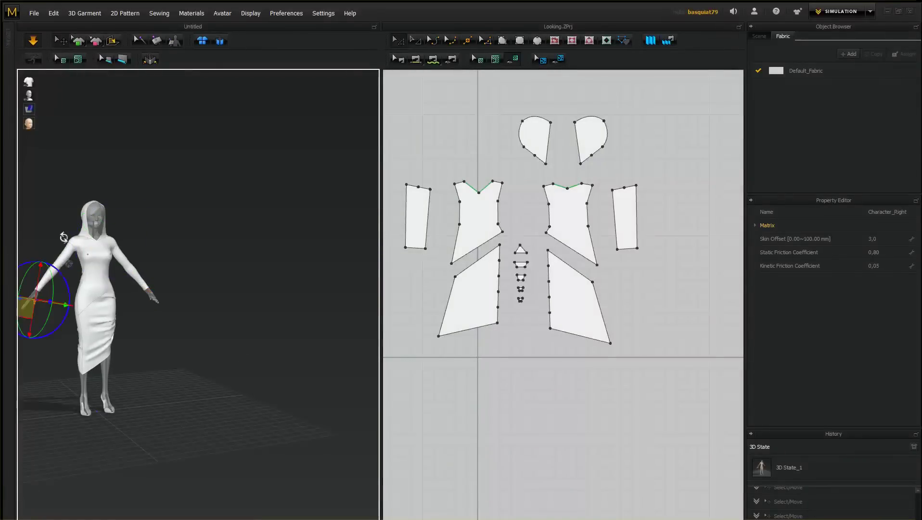
Frame the Looking_TPose avatar and orbit to look down on it
key("2")
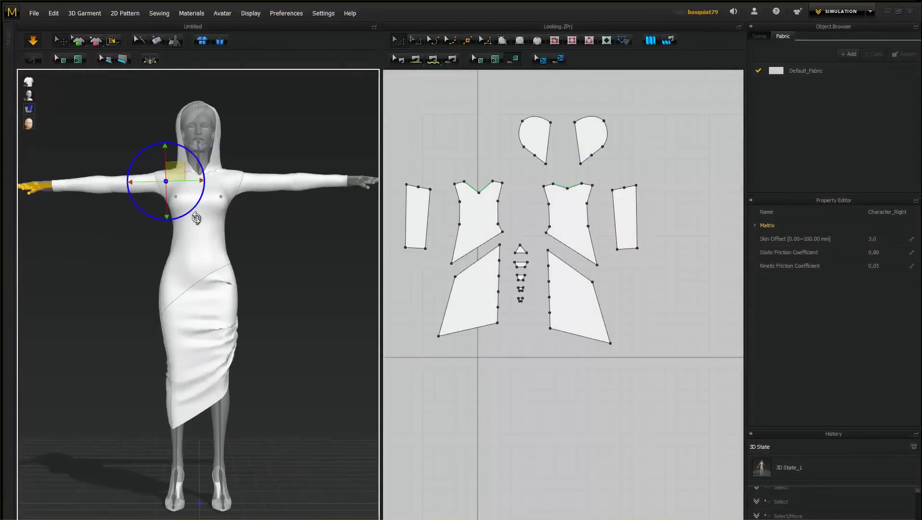
mouse_move(266, 251)
right_mouse_down()
mouse_move(273, 283)
mouse_move(134, 323)
mouse_move(245, 244)
right_mouse_up()
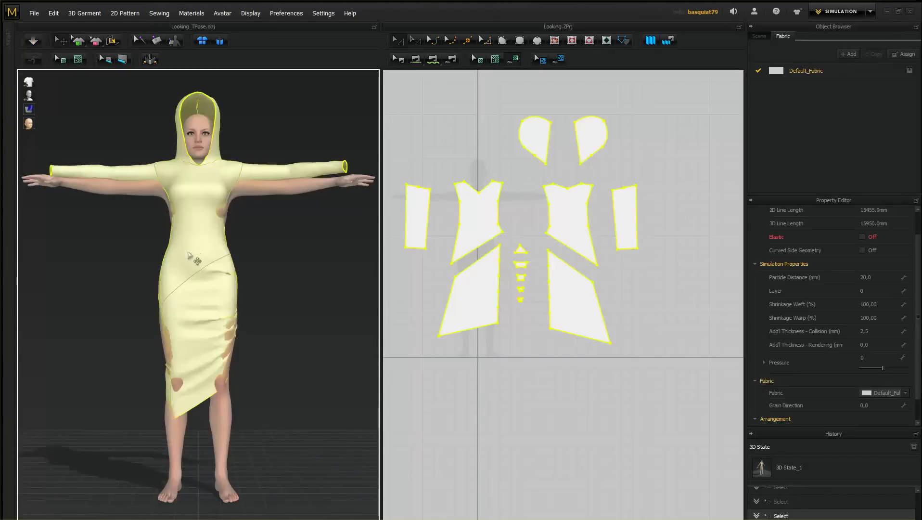
Orbit around the draped hooded dress to check its fit from three-quarter, back, side and front
left_click(190, 256)
right_click_drag(190, 255, 172, 345)
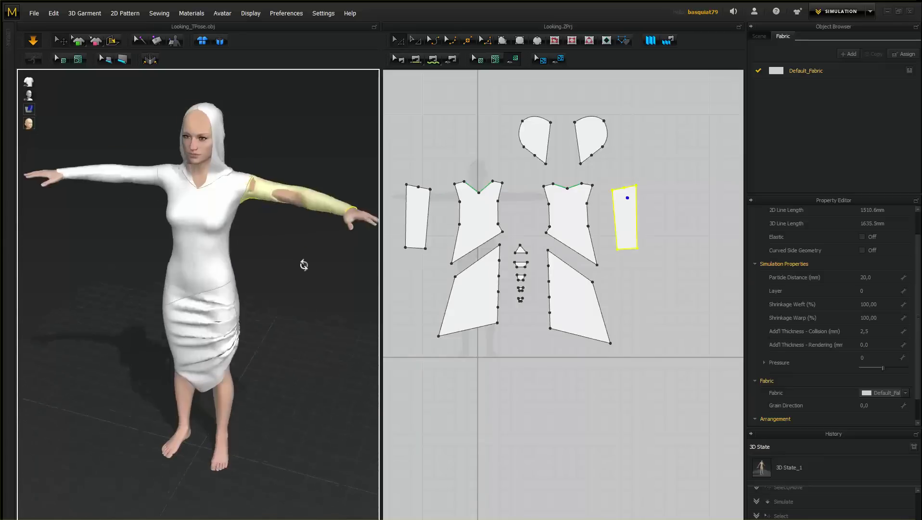
right_click_drag(277, 268, 136, 192)
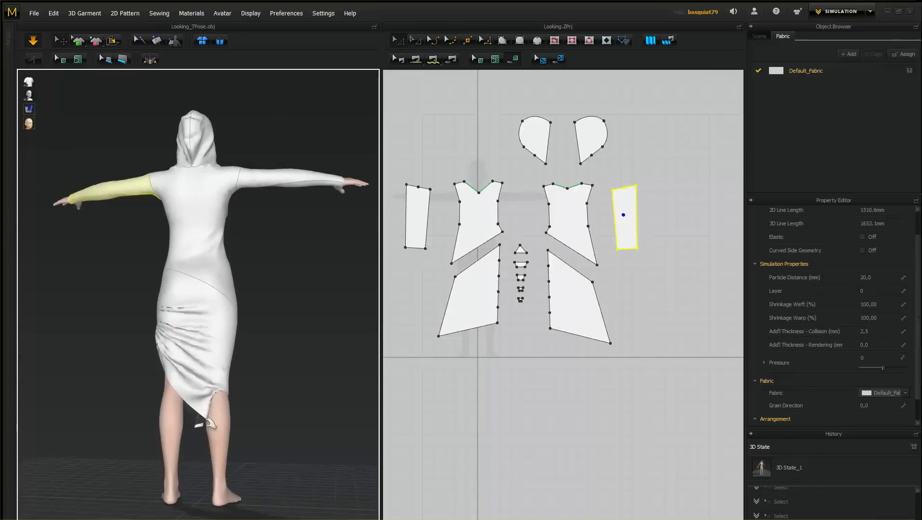
right_click_drag(95, 446, 247, 417)
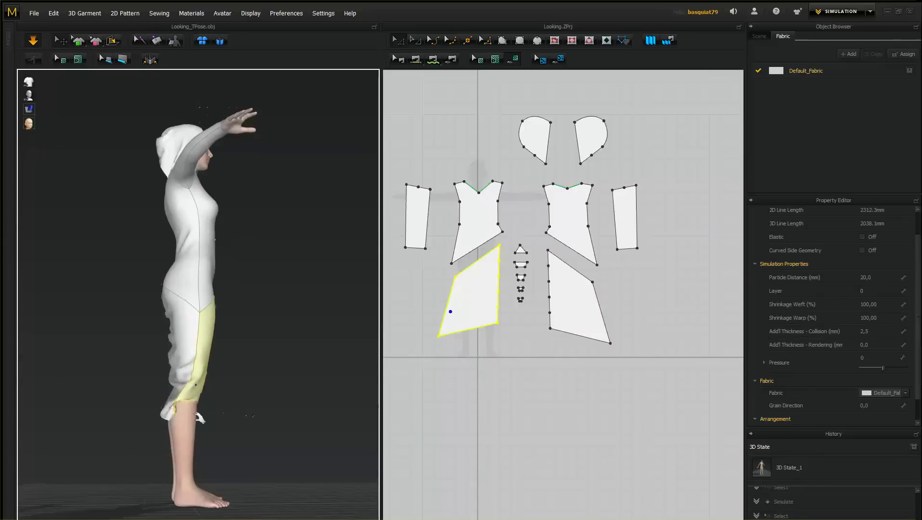
right_click_drag(354, 423, 105, 342)
mouse_move(188, 347)
right_mouse_down()
mouse_move(243, 400)
mouse_move(274, 181)
mouse_move(203, 151)
mouse_move(200, 164)
right_mouse_up()
left_click(244, 401)
left_click(203, 150)
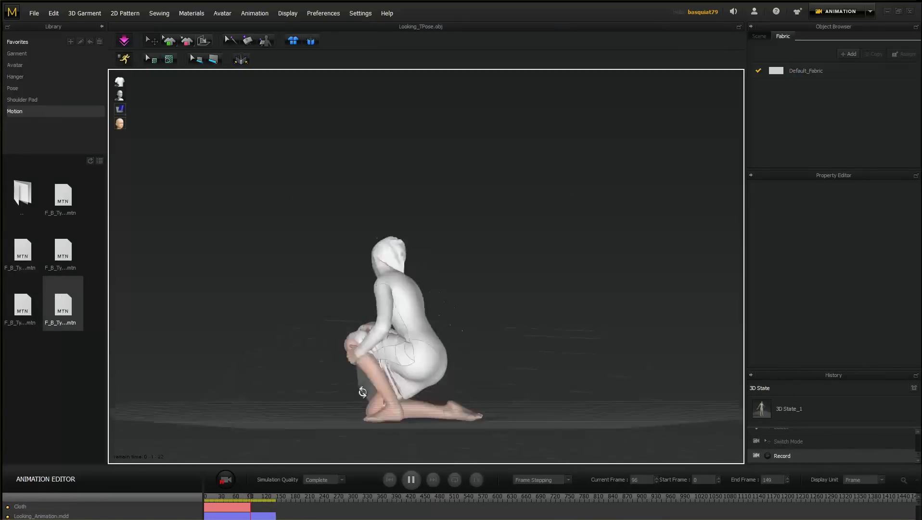
Inspect the dress on the kneeling avatar during playback, then return to Simulation mode
scroll(450, 300, "up", 5)
mouse_move(450, 299)
right_mouse_down()
mouse_move(520, 387)
mouse_move(331, 404)
mouse_move(361, 231)
mouse_move(191, 364)
mouse_move(463, 367)
right_mouse_up()
scroll(521, 387, "down", 5)
scroll(361, 240, "up", 5)
scroll(361, 241, "up", 3)
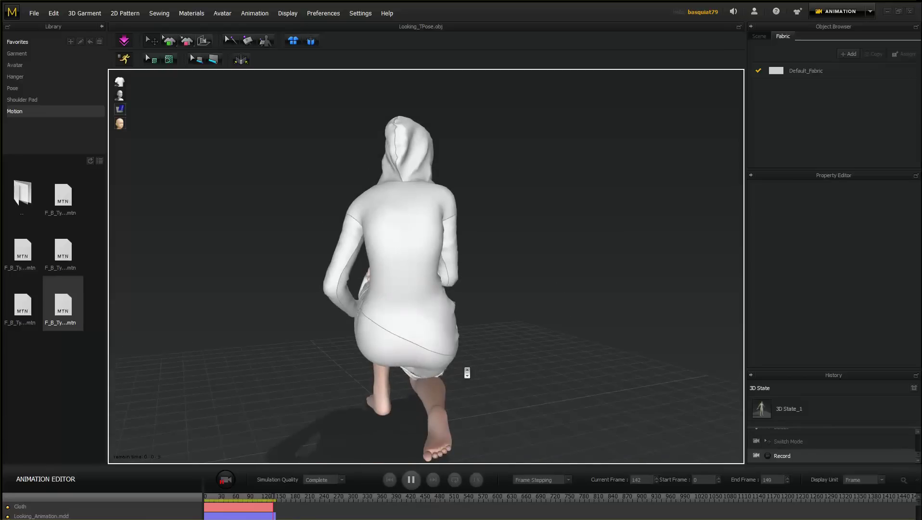
right_click_drag(708, 230, 249, 280)
left_click(870, 11)
left_click(840, 29)
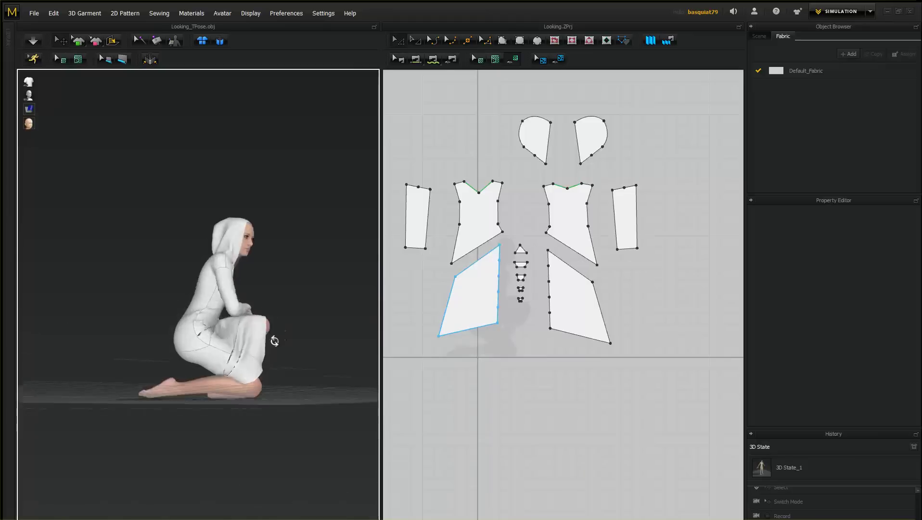
Select all pattern pieces, set particle distance to 5 mm, and resimulate
left_click_drag(677, 388, 679, 389)
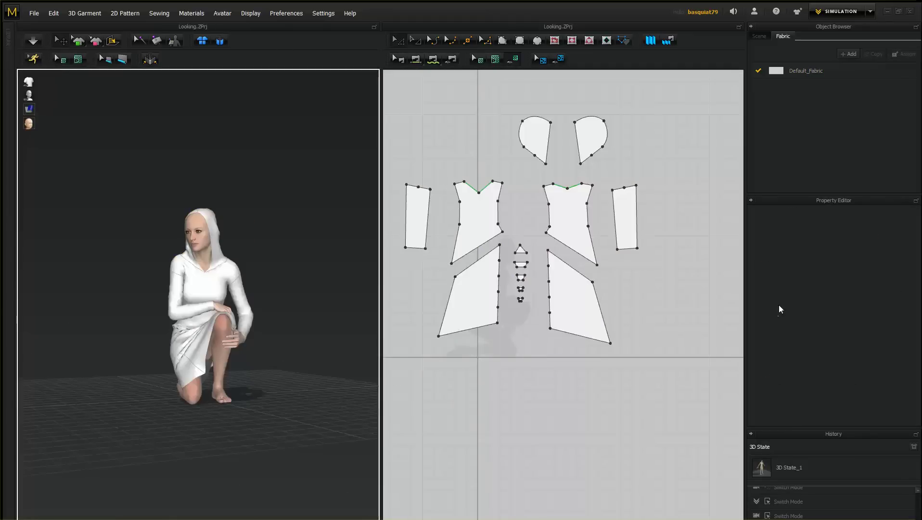
double_click(872, 277)
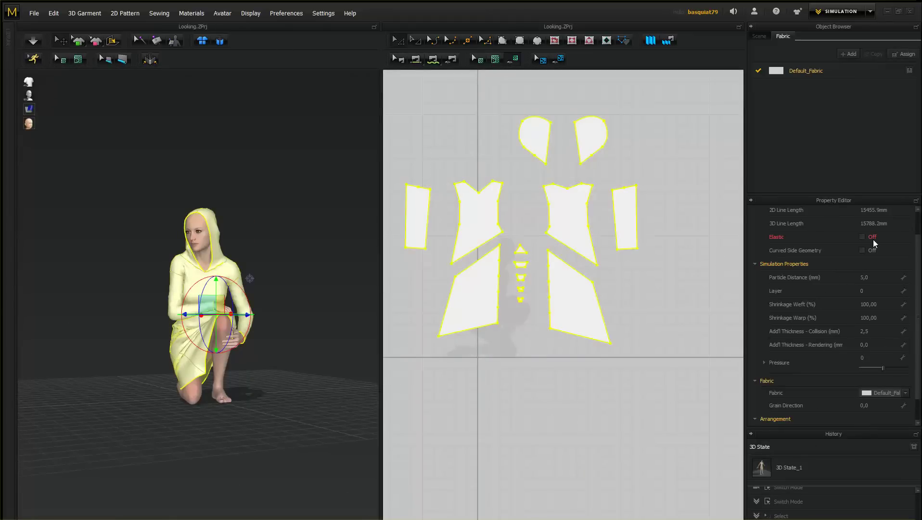
left_click(127, 243)
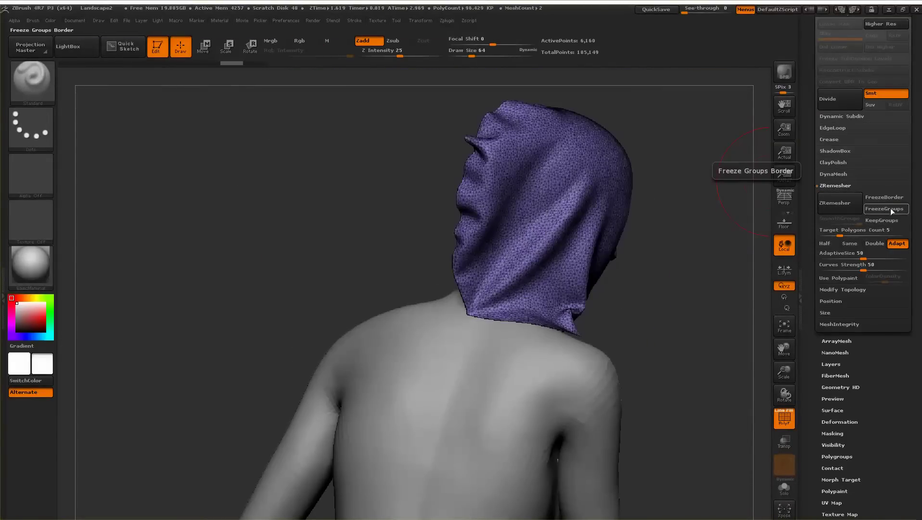
Turn on FreezeBorder so piece borders stay fixed during ZRemesher
left_click(885, 197)
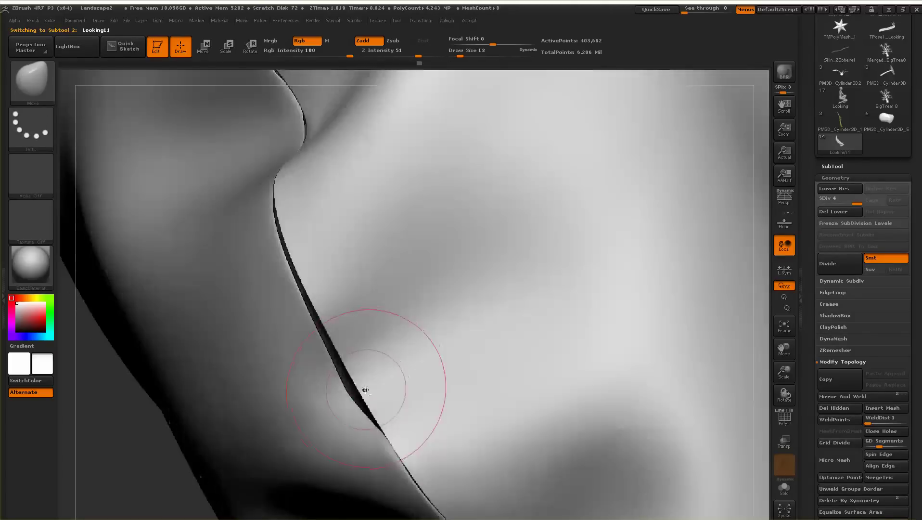
Switch between dress subtools in the SubTool list to sculpt their folds
left_click(365, 390, "alt")
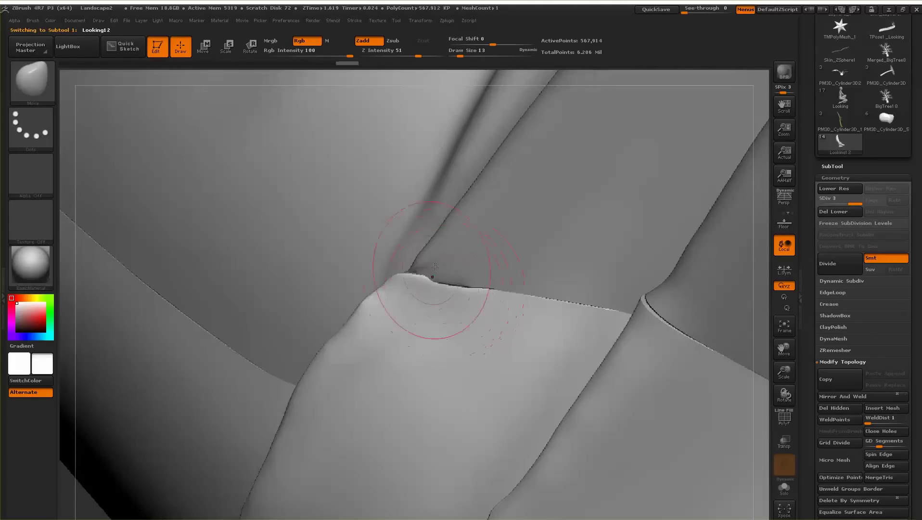
left_click(387, 305, "alt")
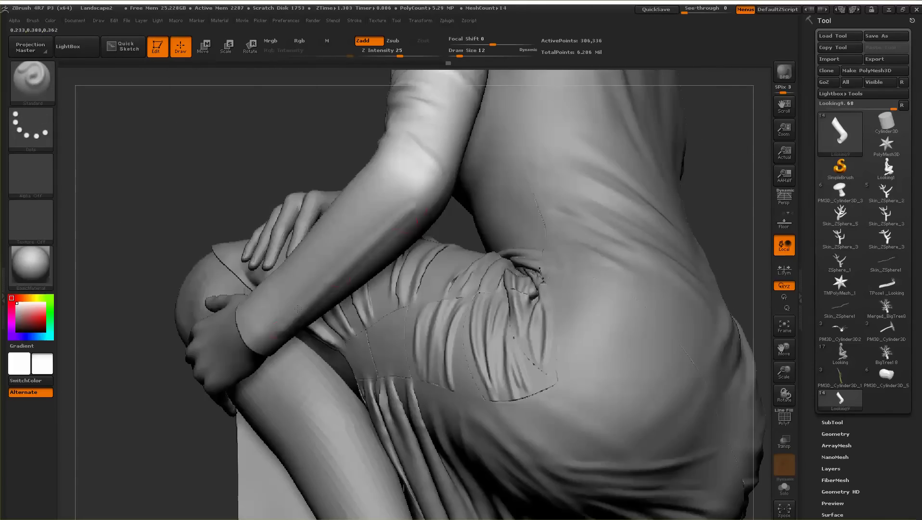
Adjust the ZBrush brush size while working on the unwrapped, checker-textured dress piece
key("s")
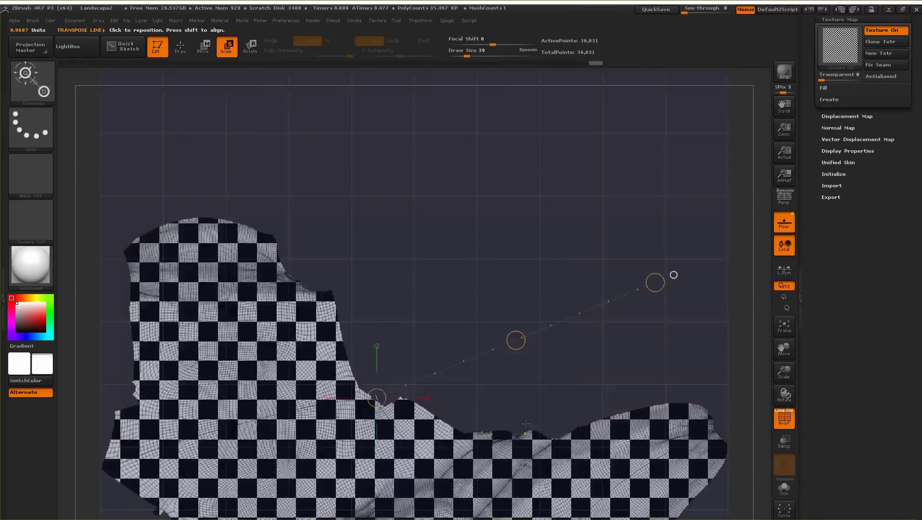
Unwrap the dress UVs and send the checker-textured kneeling figure to KeyShot via BPR
left_click(483, 215)
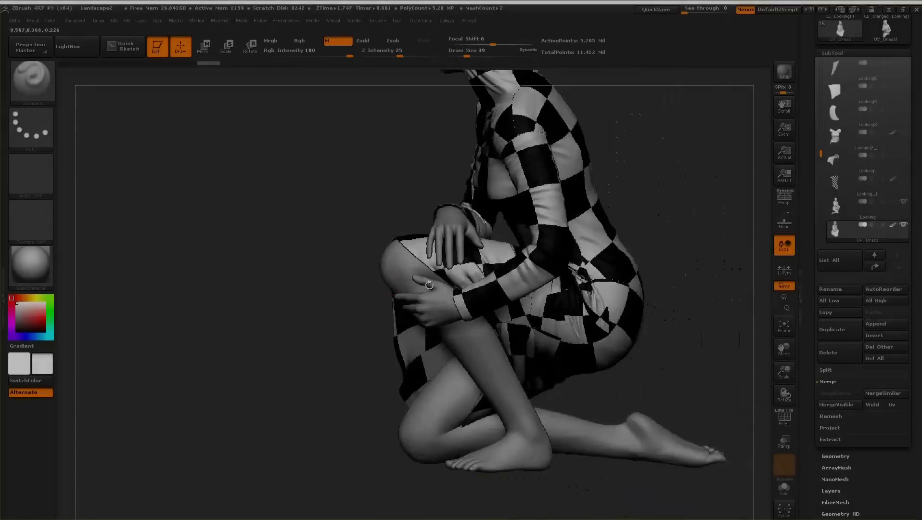
left_click(781, 73)
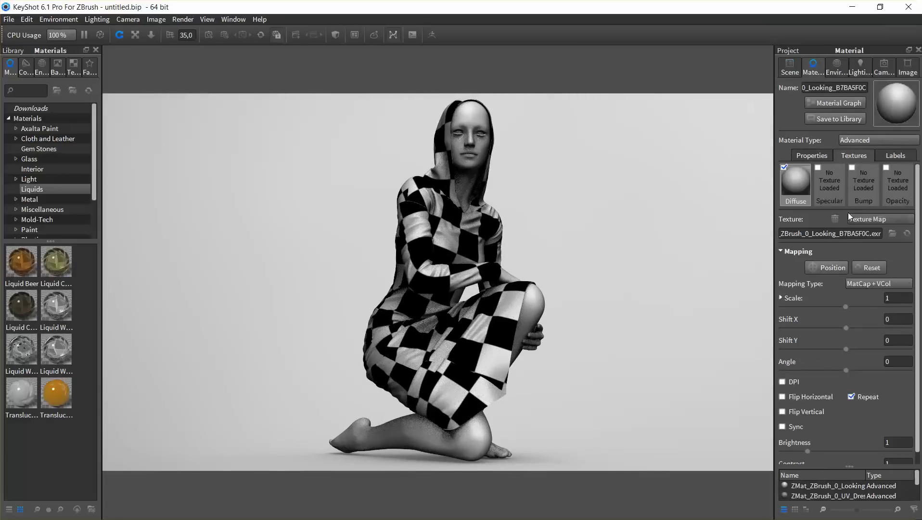
Set the dress mapping to UV Coordinates and give the body Translucent Milk, testing alternatives
left_click(830, 303)
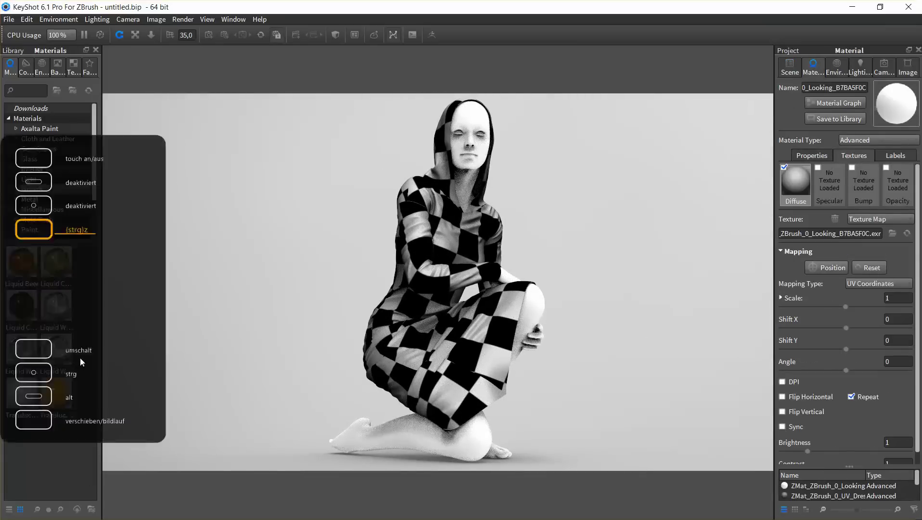
left_click_drag(21, 393, 469, 135)
left_click(30, 199)
scroll(48, 193, "down", 3)
left_click(39, 219)
left_click_drag(56, 260, 546, 205)
key("ctrl+z")
key("ctrl+z")
left_click(42, 158)
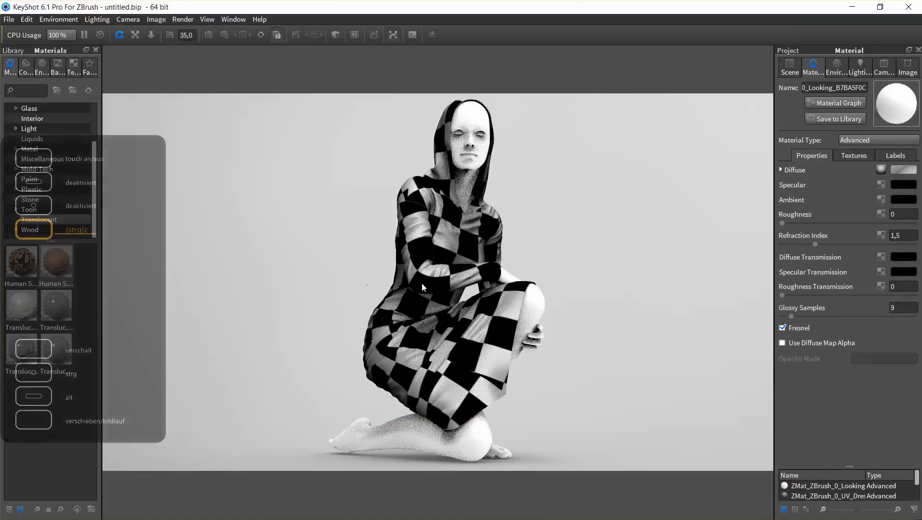
left_click_drag(55, 436, 534, 313)
Load the dark woven fabric image as the dress's diffuse texture at 0,1 scale
left_click(862, 156)
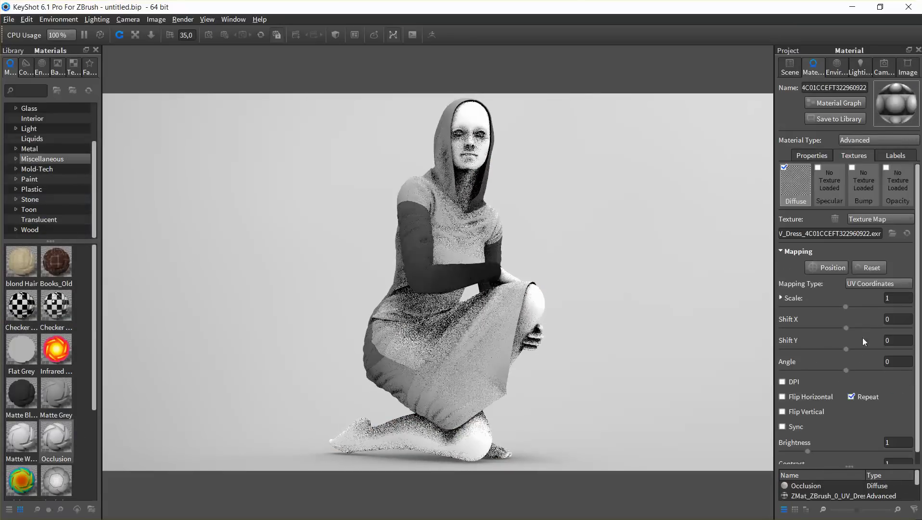
double_click(796, 183)
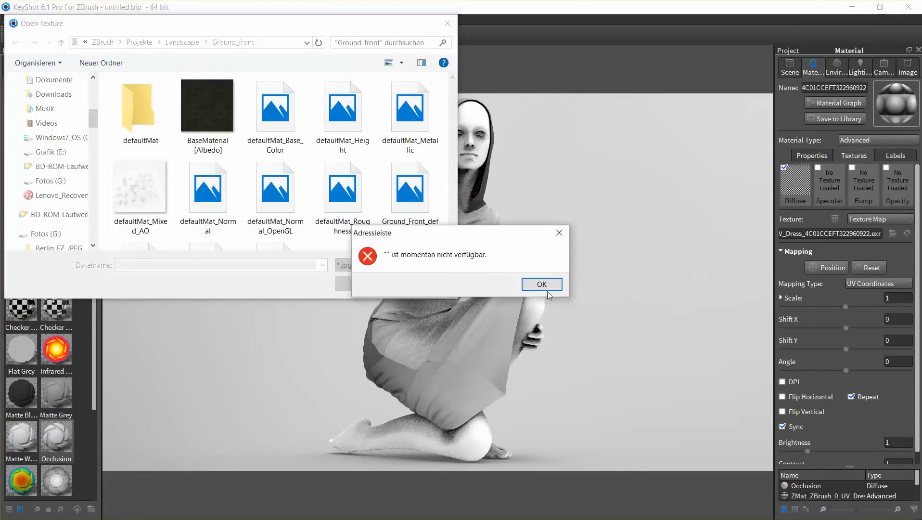
key("Return")
scroll(55, 197, "down", 4)
left_click(48, 209)
scroll(154, 192, "down", 5)
scroll(149, 212, "down", 1)
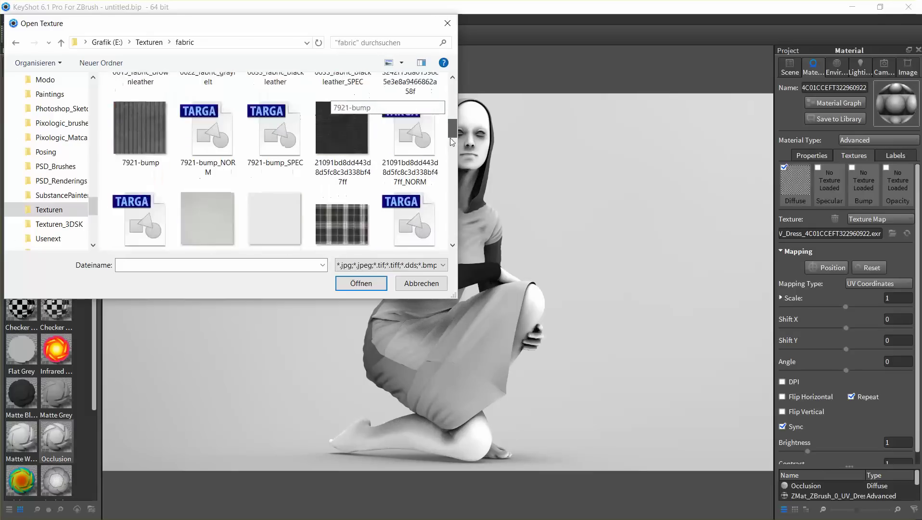
double_click(339, 222)
left_click_drag(847, 296, 787, 297)
scroll(521, 275, "up", 3)
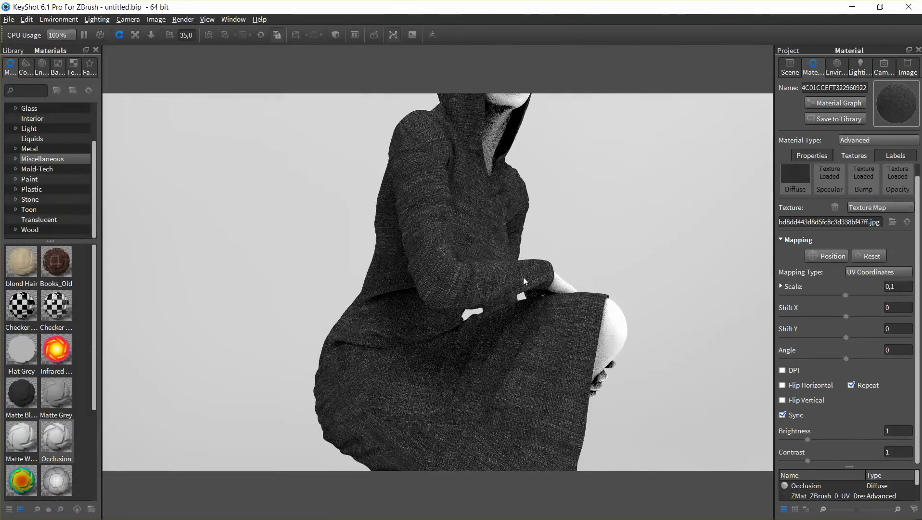
Load NORM.tga as the dress bump map and SPEC.tga as its specular map
left_click_drag(467, 305, 262, 254)
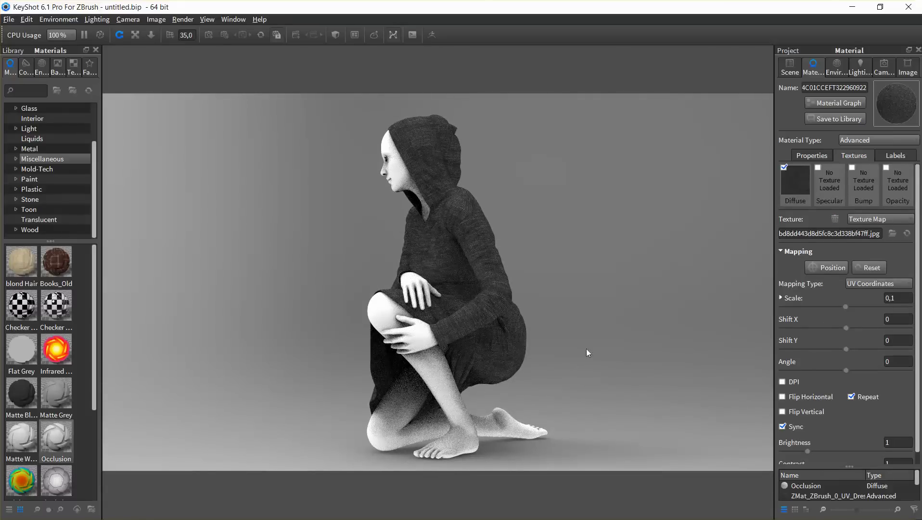
left_click(862, 190)
left_click(402, 120)
double_click(402, 120)
left_click(829, 183)
double_click(341, 103)
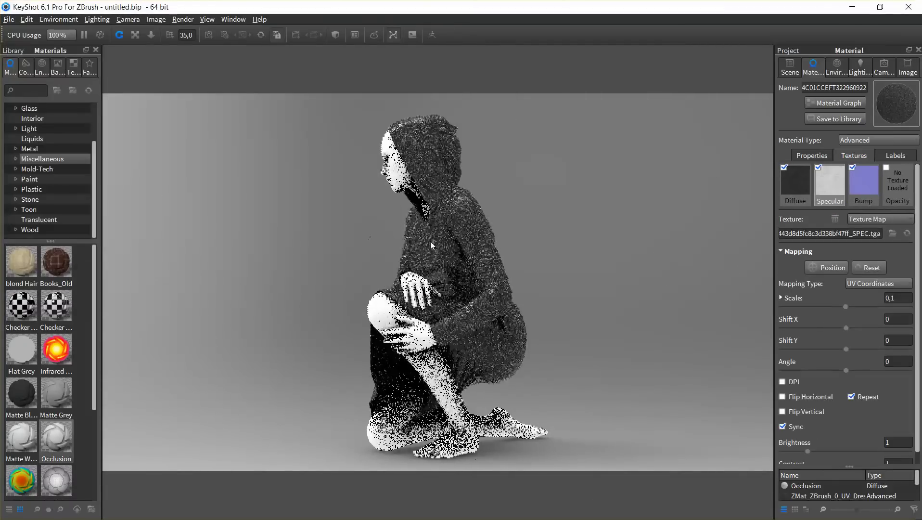
Blend the dress's diffuse texture with a red colour
left_click_drag(484, 251, 593, 271)
left_click(812, 156)
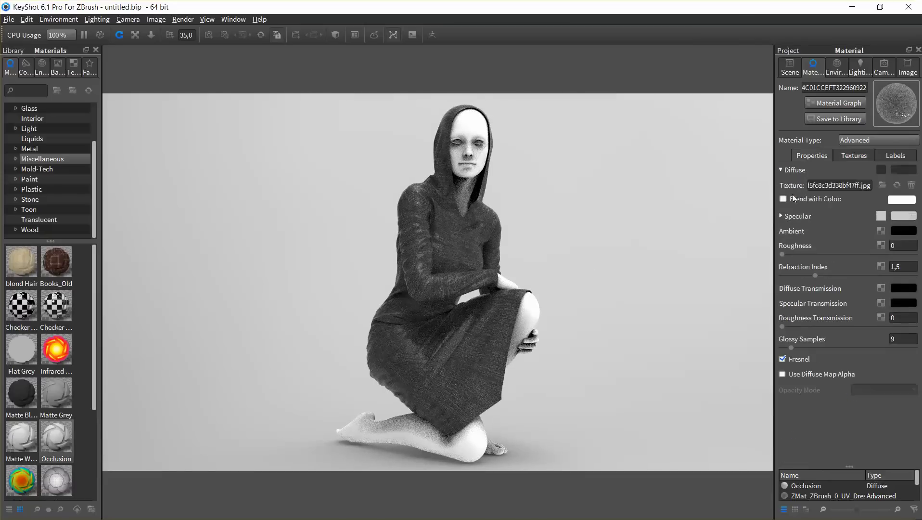
left_click(913, 199)
left_click_drag(888, 128, 882, 92)
key("Return")
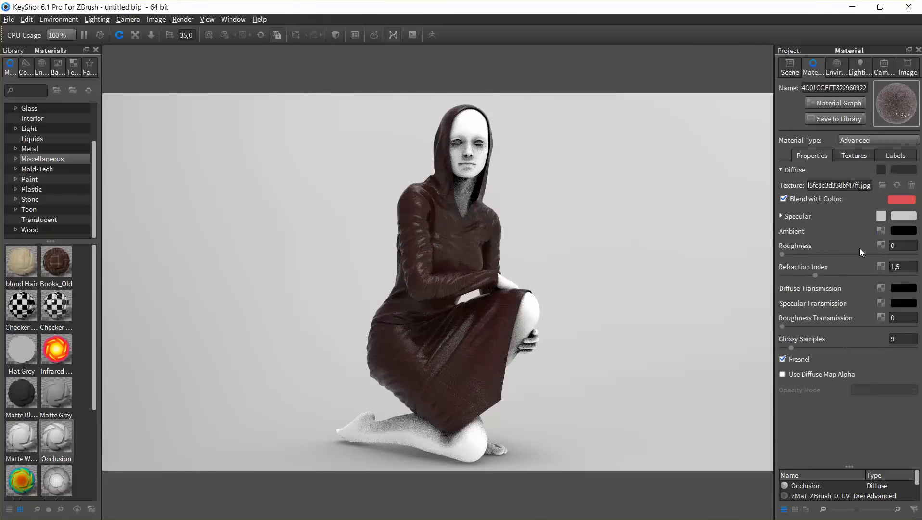
left_click(840, 156)
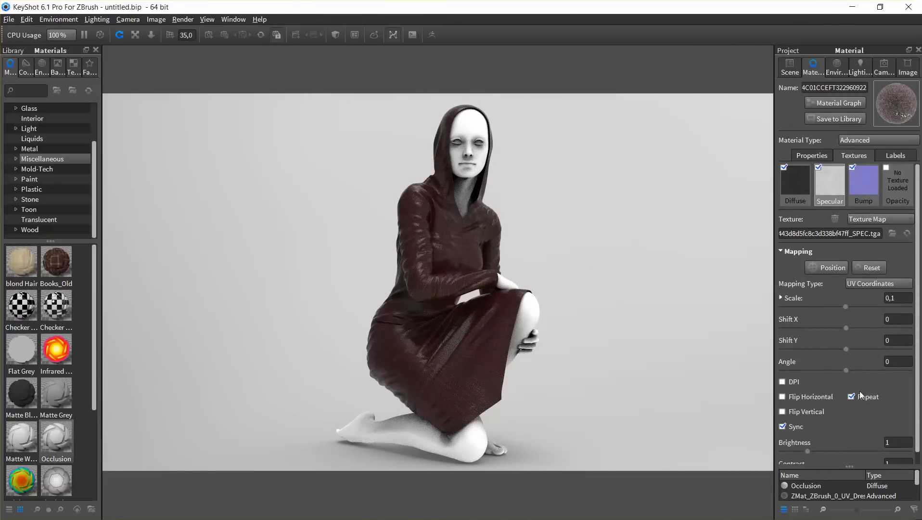
left_click(812, 155)
Raise the dress specular roughness to 0,71 and change the blend colour to grey
left_click(815, 285)
left_click_drag(816, 284, 879, 279)
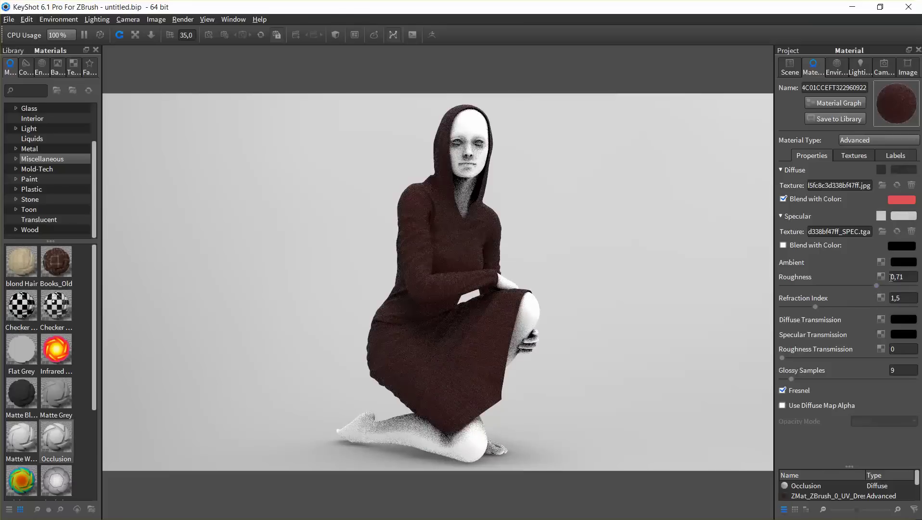
left_click(902, 200)
left_click_drag(905, 114, 803, 106)
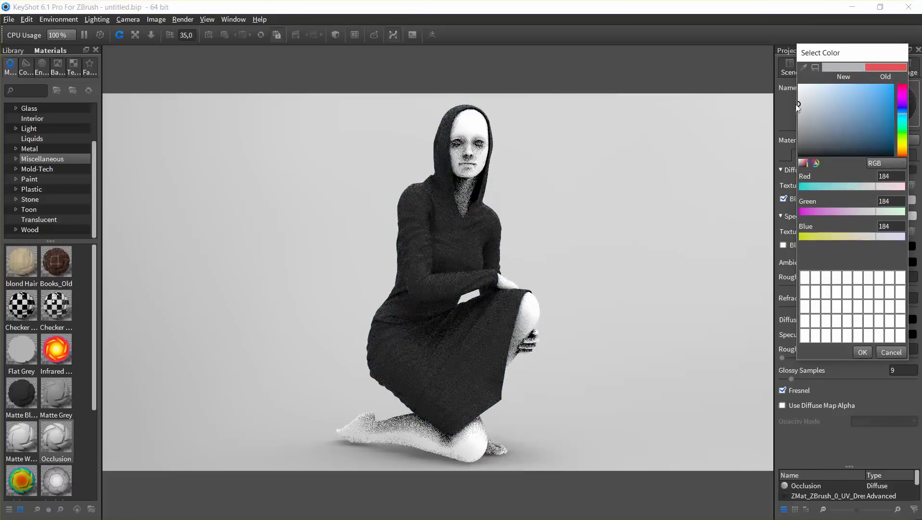
key("Return")
Light the scene with the Rembrandt.hdz environment
left_click(837, 68)
left_click(894, 156)
key("Return")
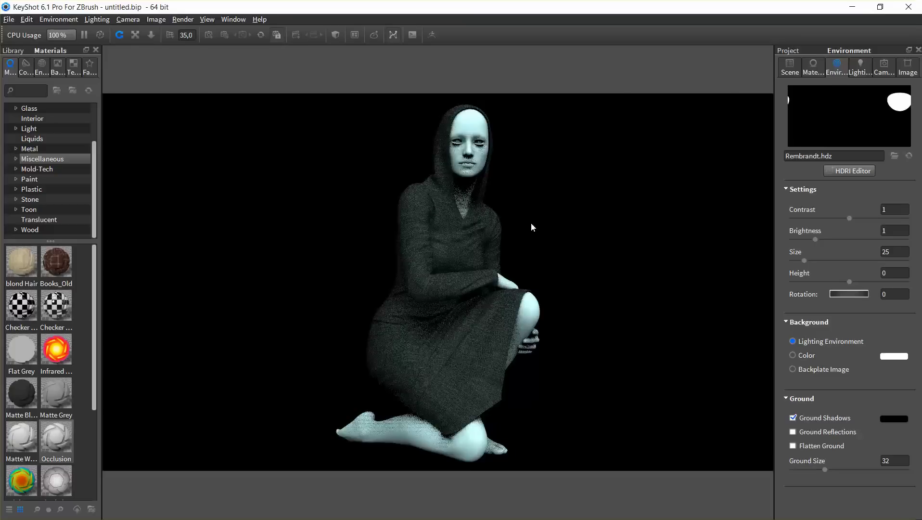
Rotate the environment so light comes from behind and switch to a plain colour background
left_click_drag(531, 209, 711, 256, "ctrl")
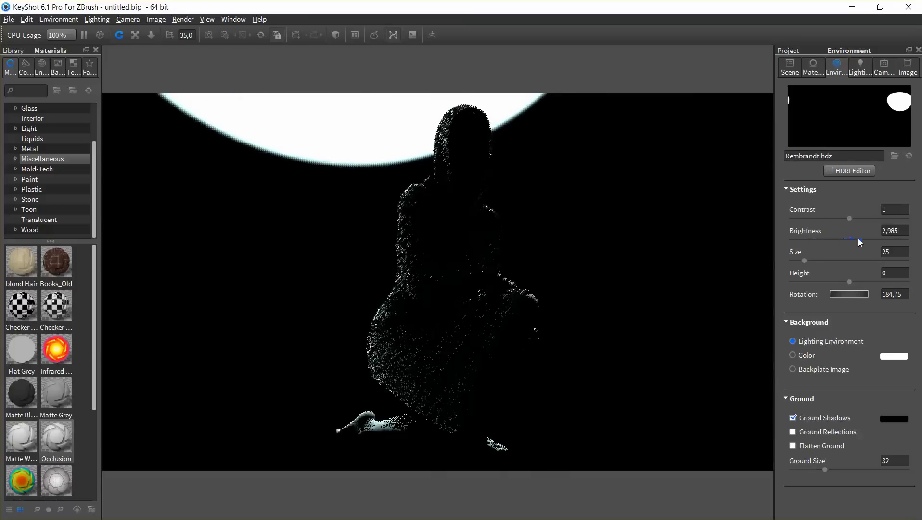
left_click(792, 355)
left_click(813, 68)
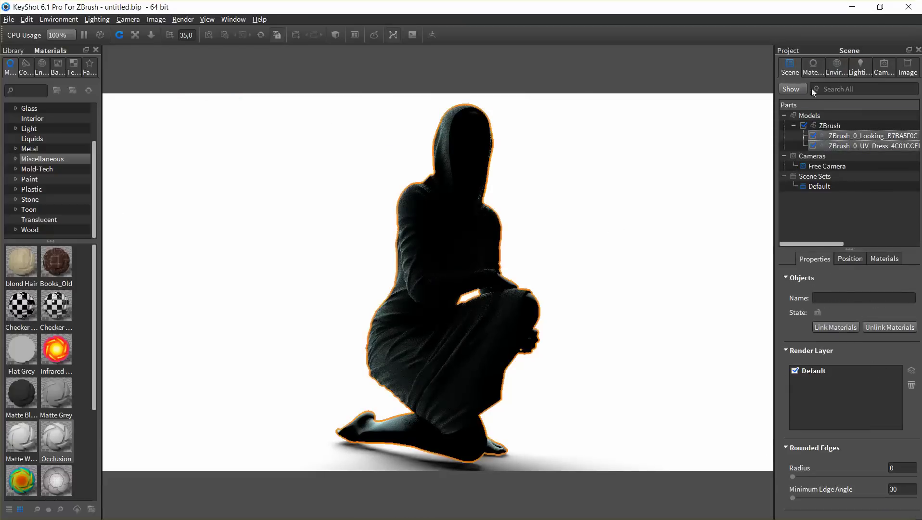
left_click(850, 258)
Rotate the lighting to 99.25° and dim the second light pin in the HDRI Editor
mouse_move(643, 390)
left_mouse_down("ctrl")
mouse_move(604, 405)
mouse_move(700, 431)
mouse_move(594, 287)
mouse_move(603, 270)
left_mouse_up("ctrl")
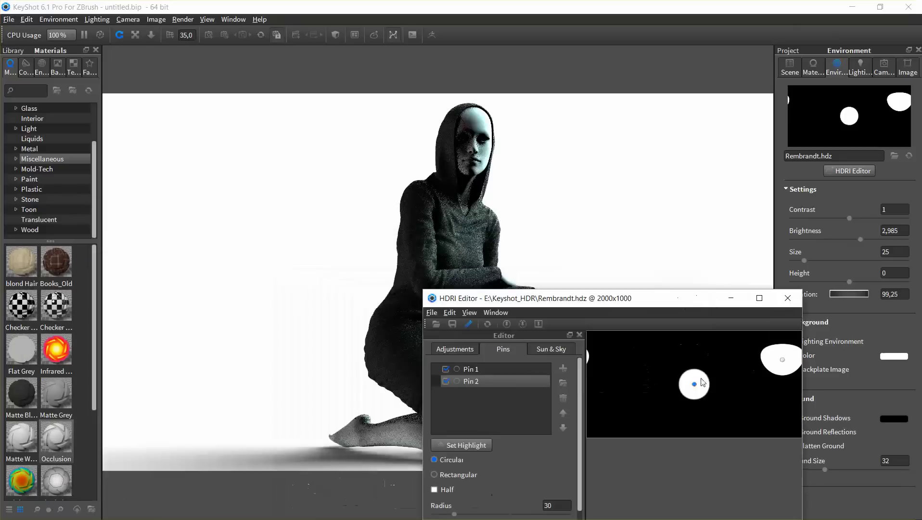
left_click_drag(530, 298, 374, 153)
left_click_drag(350, 406, 332, 405)
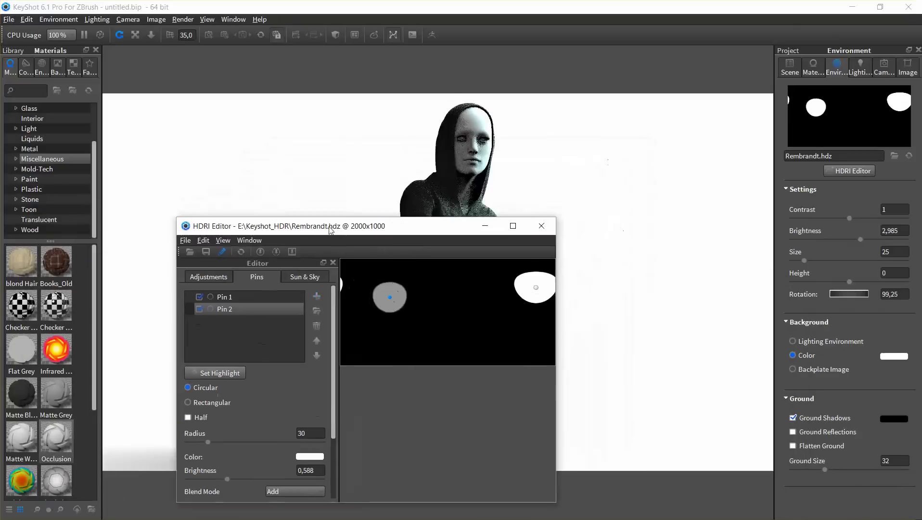
left_click_drag(289, 154, 314, 236)
left_click(248, 306)
left_click_drag(663, 274, 571, 329)
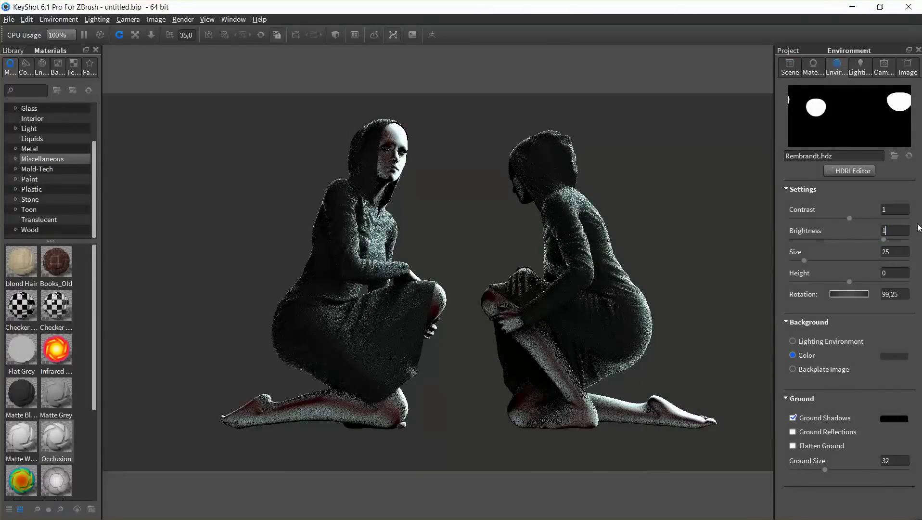
Reset the environment contrast to 1 and turn on ground reflections
left_click_drag(850, 218, 883, 218)
type("1")
key("Return")
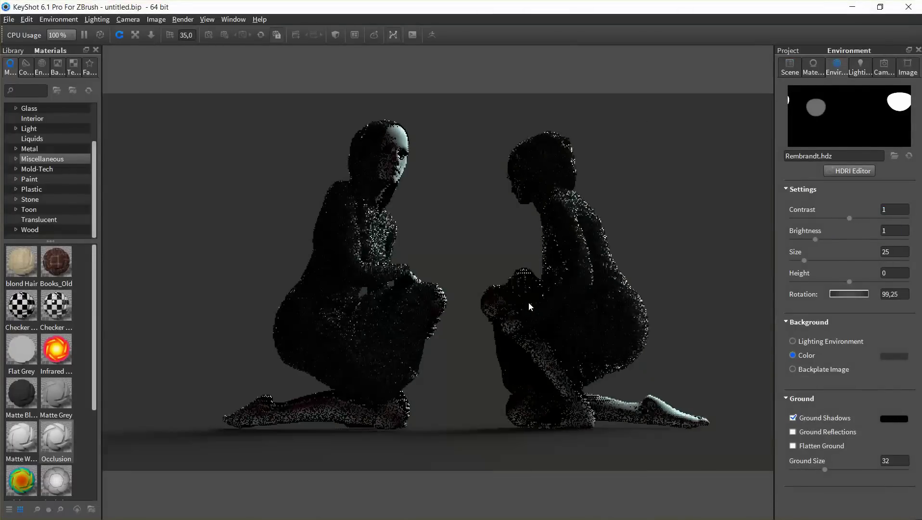
left_click(793, 432)
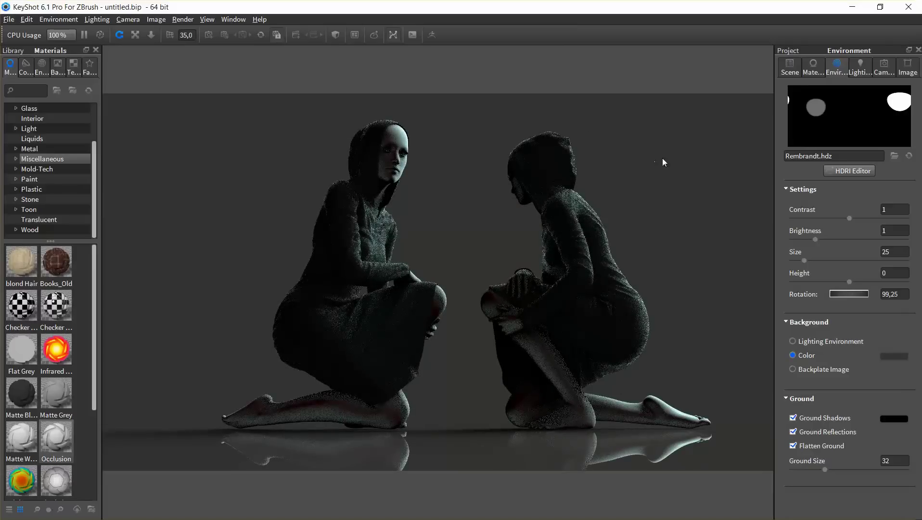
Switch the render lighting to the Basic preset and add a ground plane
left_click(192, 101)
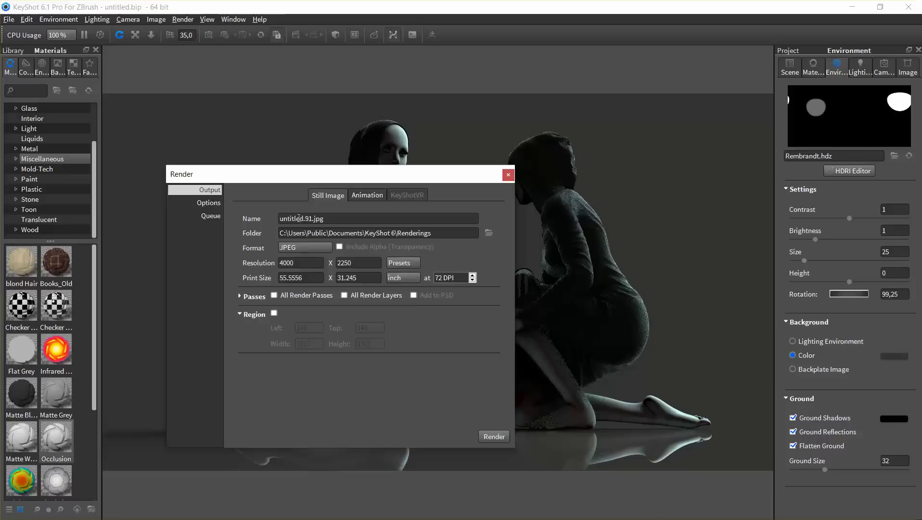
left_click(208, 203)
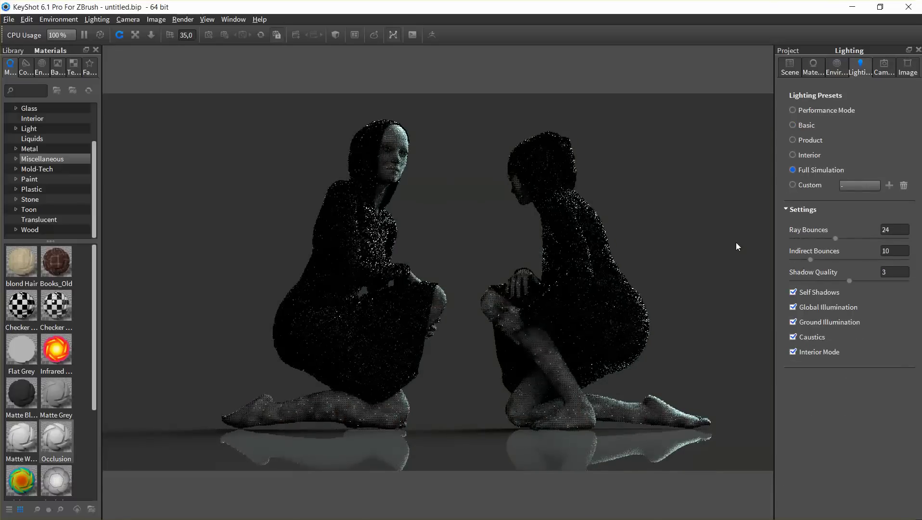
left_click(799, 125)
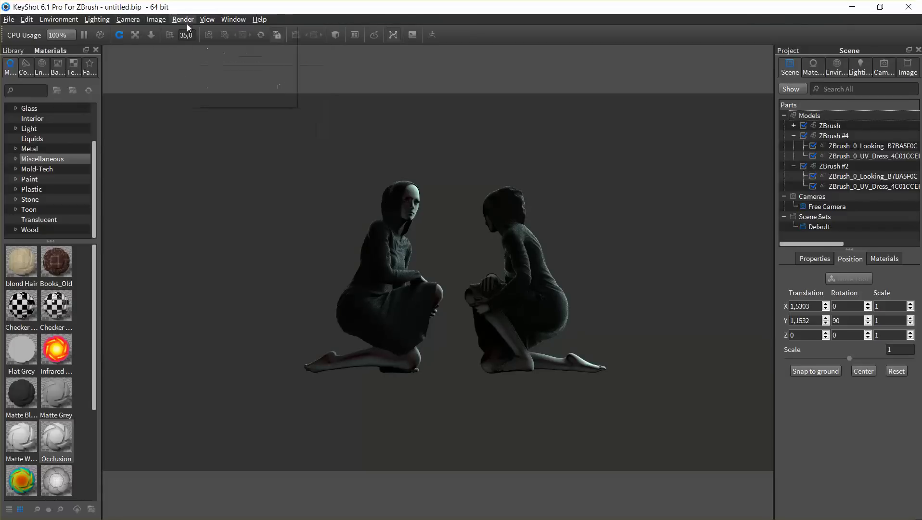
left_click(159, 82)
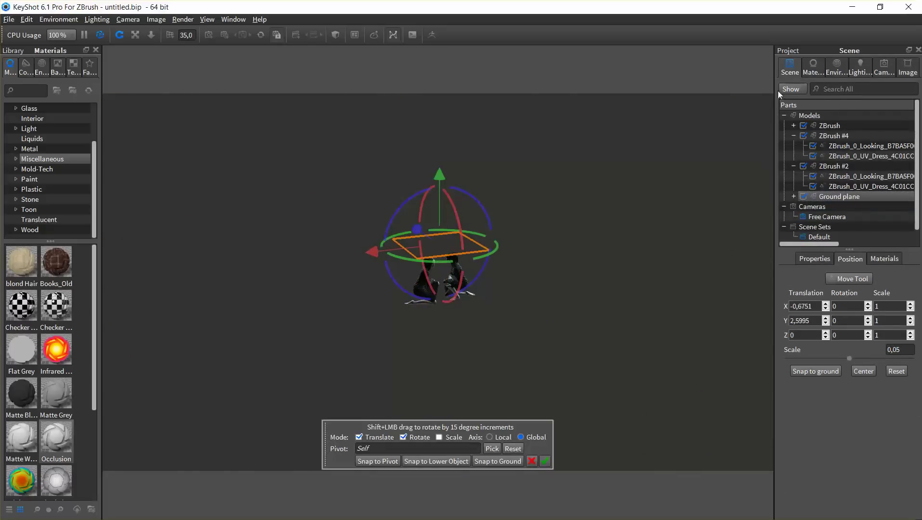
Make the ground plane an area light with 50000 lumen power
left_click(29, 128)
scroll(451, 297, "up", 5)
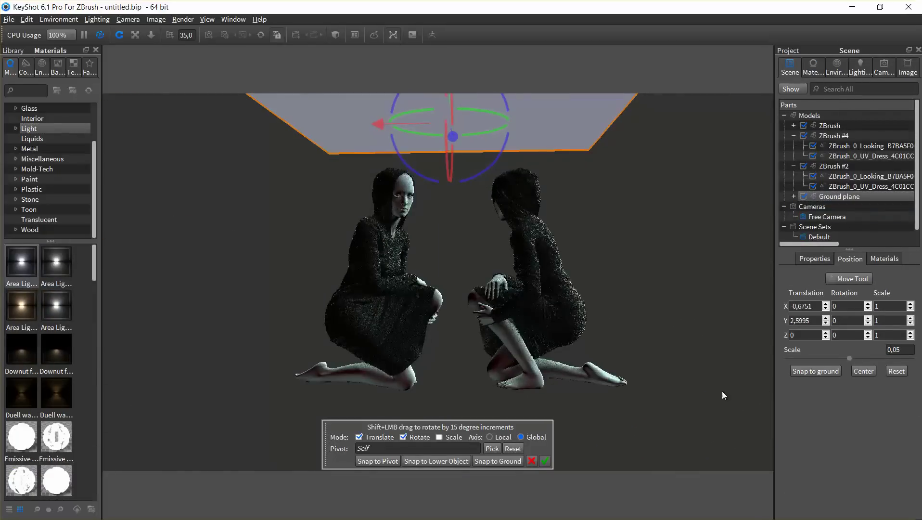
left_click(861, 67)
double_click(433, 120)
double_click(885, 187)
type("50000")
key("Return")
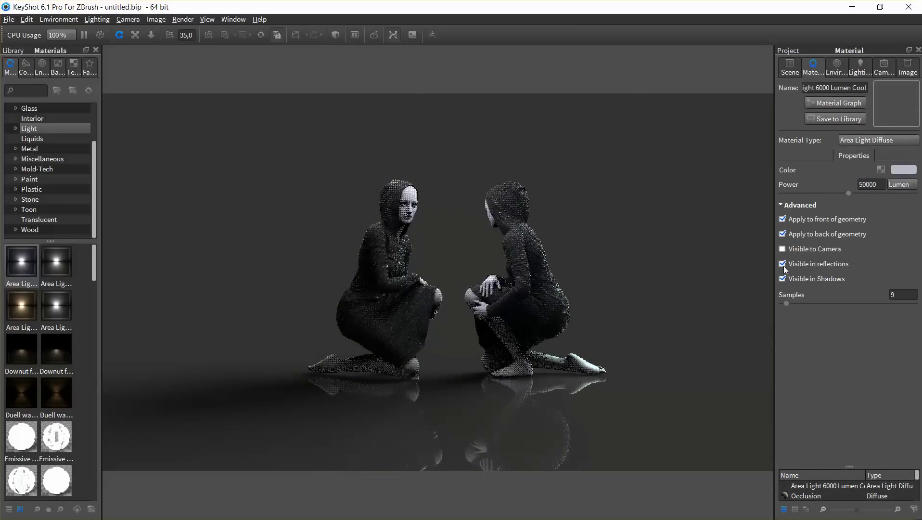
Lower the environment height to -0,411, brighten it to 3,265, and use a colour background
left_click(790, 68)
left_click(802, 197)
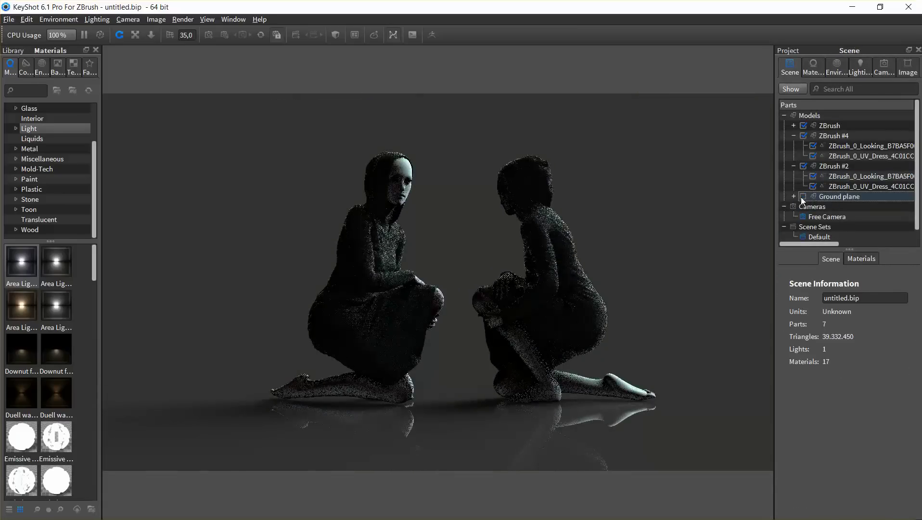
left_click(836, 67)
left_click_drag(843, 280, 803, 282)
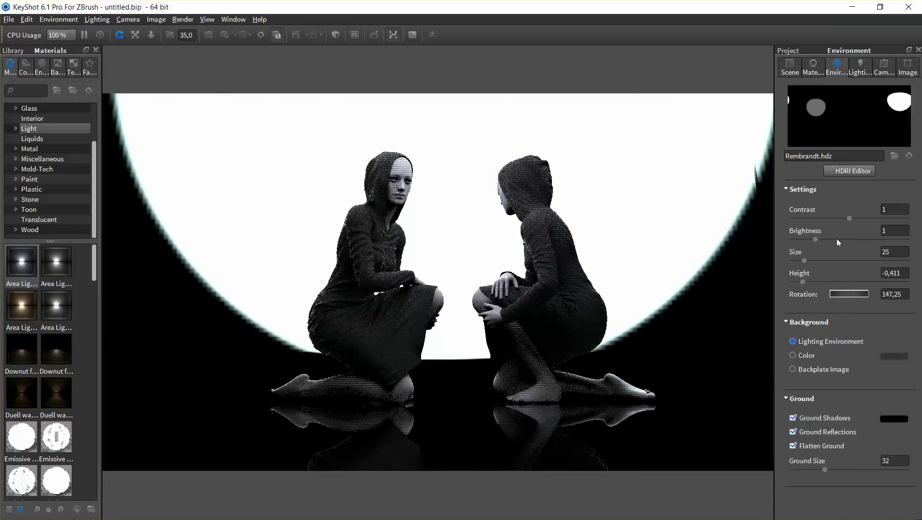
left_click_drag(815, 240, 867, 240)
left_click(792, 355)
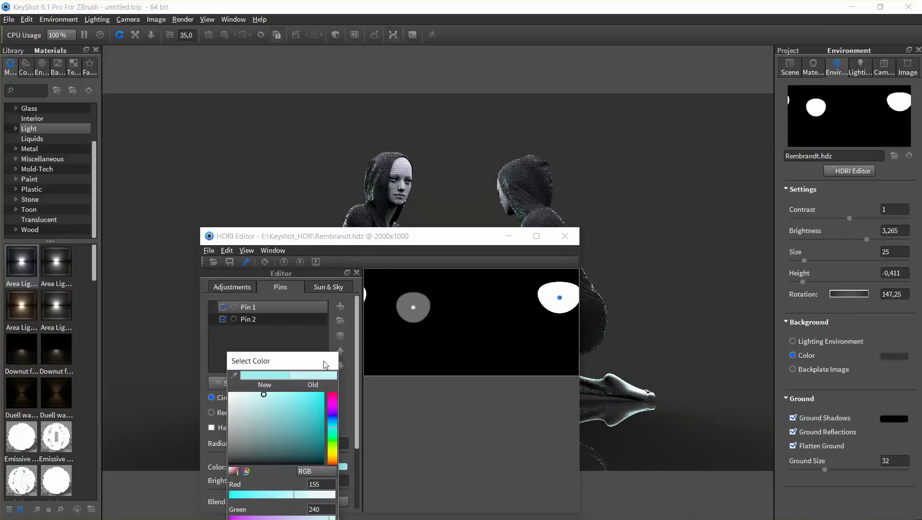
Start rendering the final 4000×2250 image
left_click(860, 67)
left_click(183, 19)
left_click(195, 100)
left_click(490, 294)
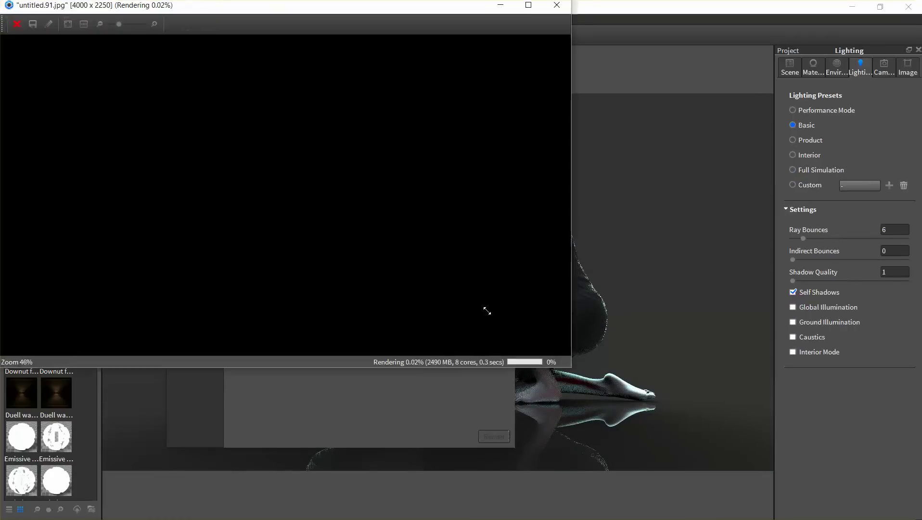